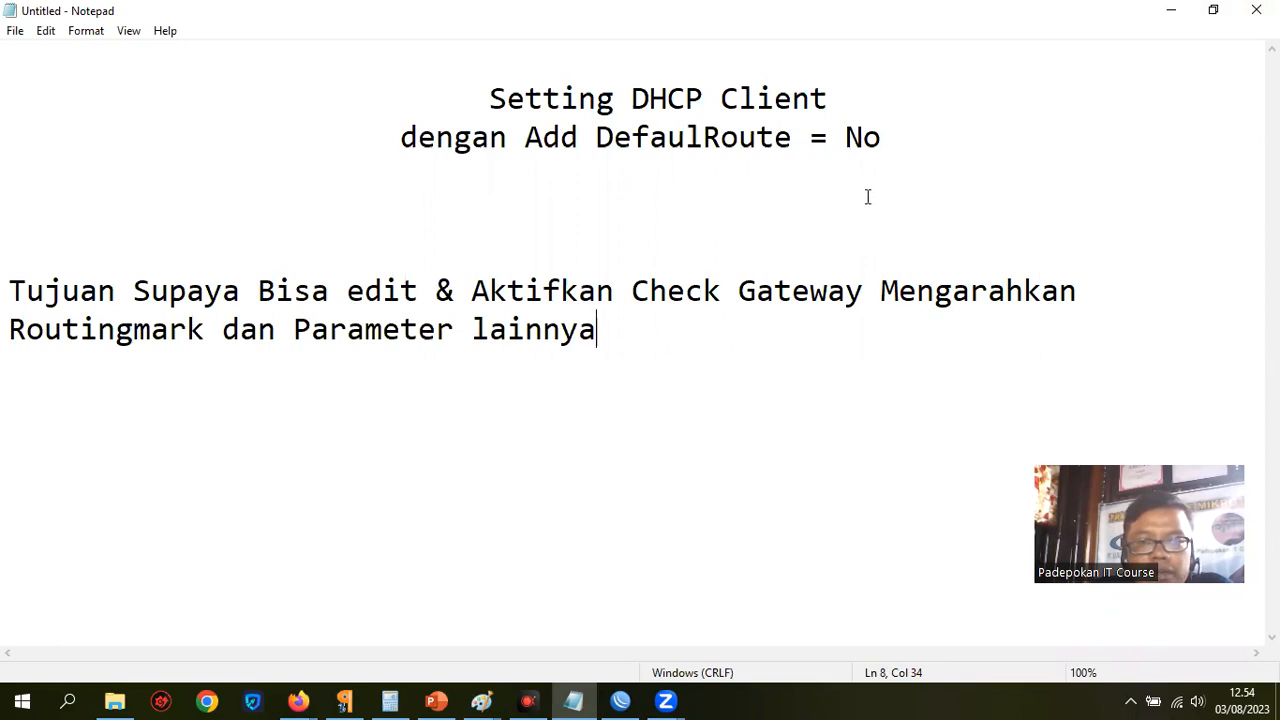
Switch to WinBox and open the router's DHCP client list
{"action": "left_click", "coordinate": [620, 700]}
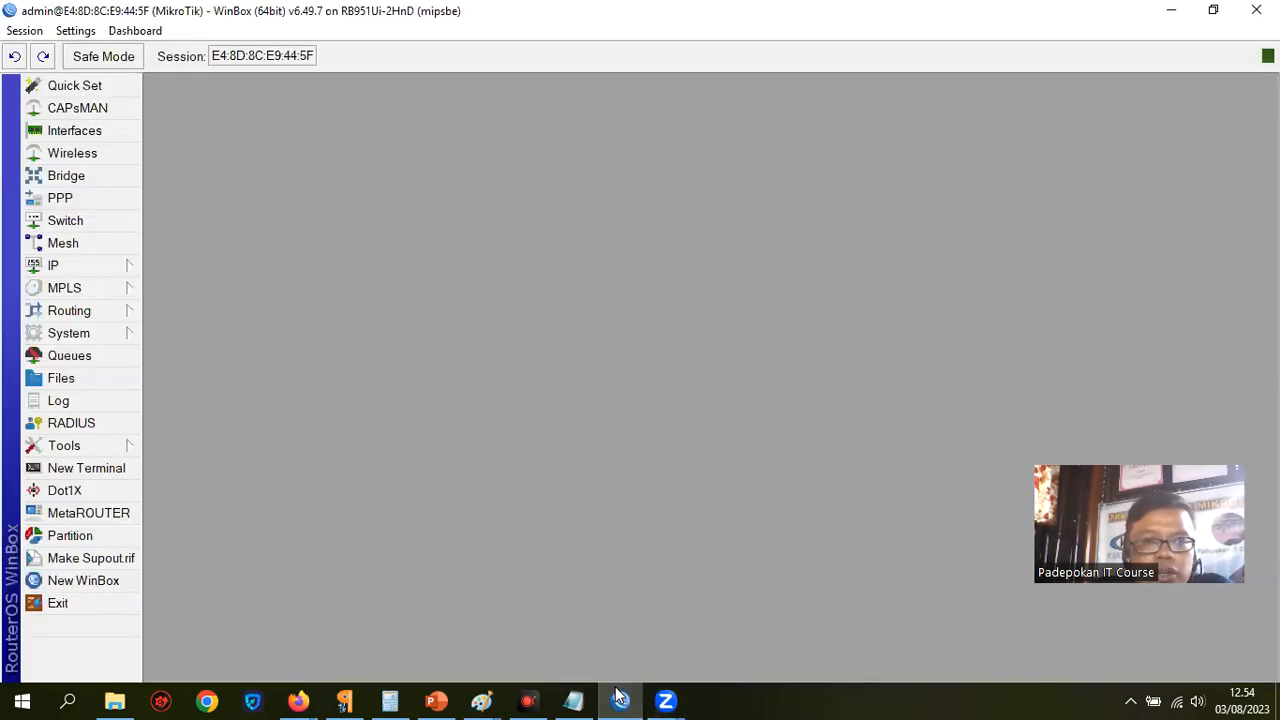
{"action": "left_click", "coordinate": [44, 268]}
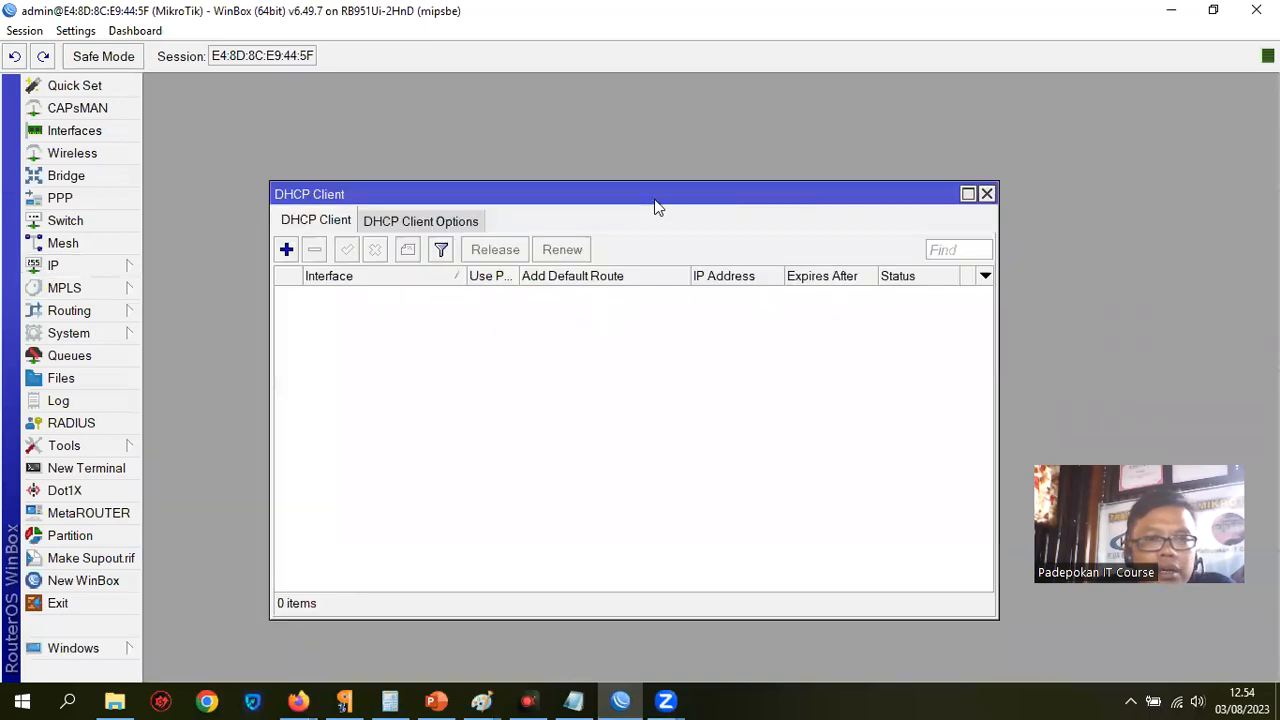
{"action": "left_click_drag", "start_coordinate": [657, 206], "coordinate": [705, 133]}
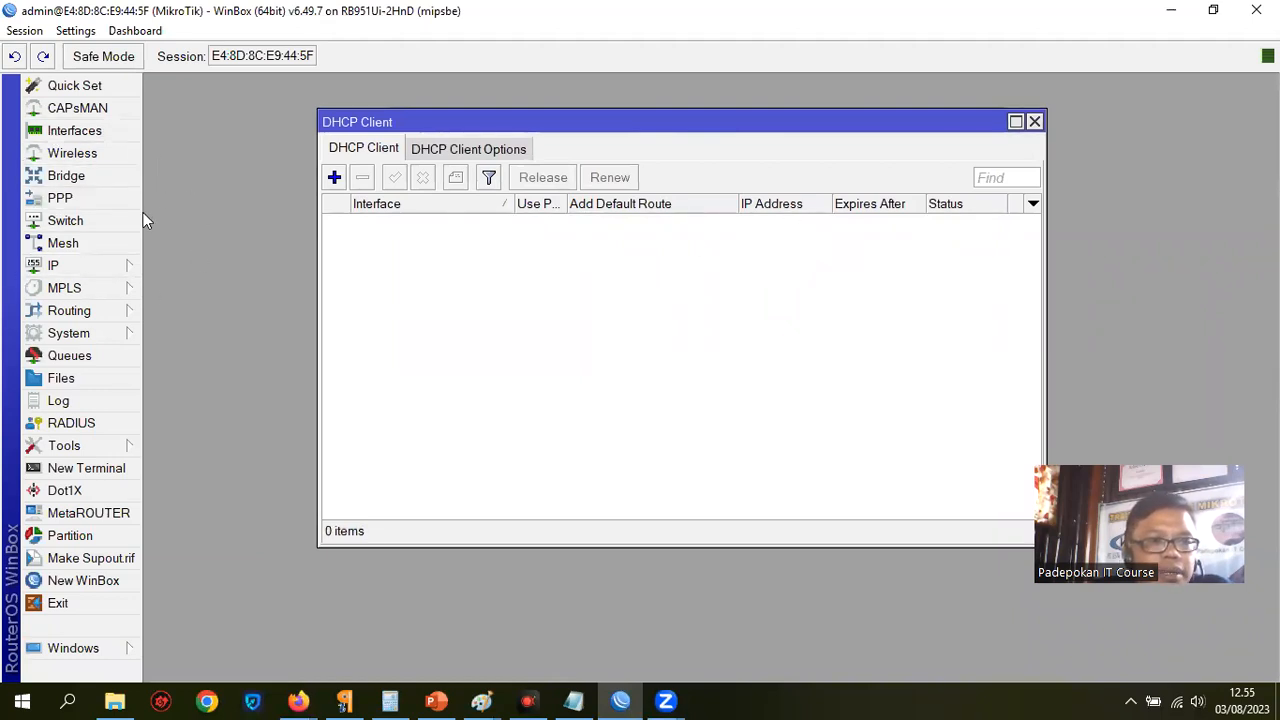
Review the ether1-ISP 1 - CBN and ether2 - ISP 2 - Indihome entries in the interface list
{"action": "left_click", "coordinate": [105, 265]}
{"action": "left_click", "coordinate": [75, 131]}
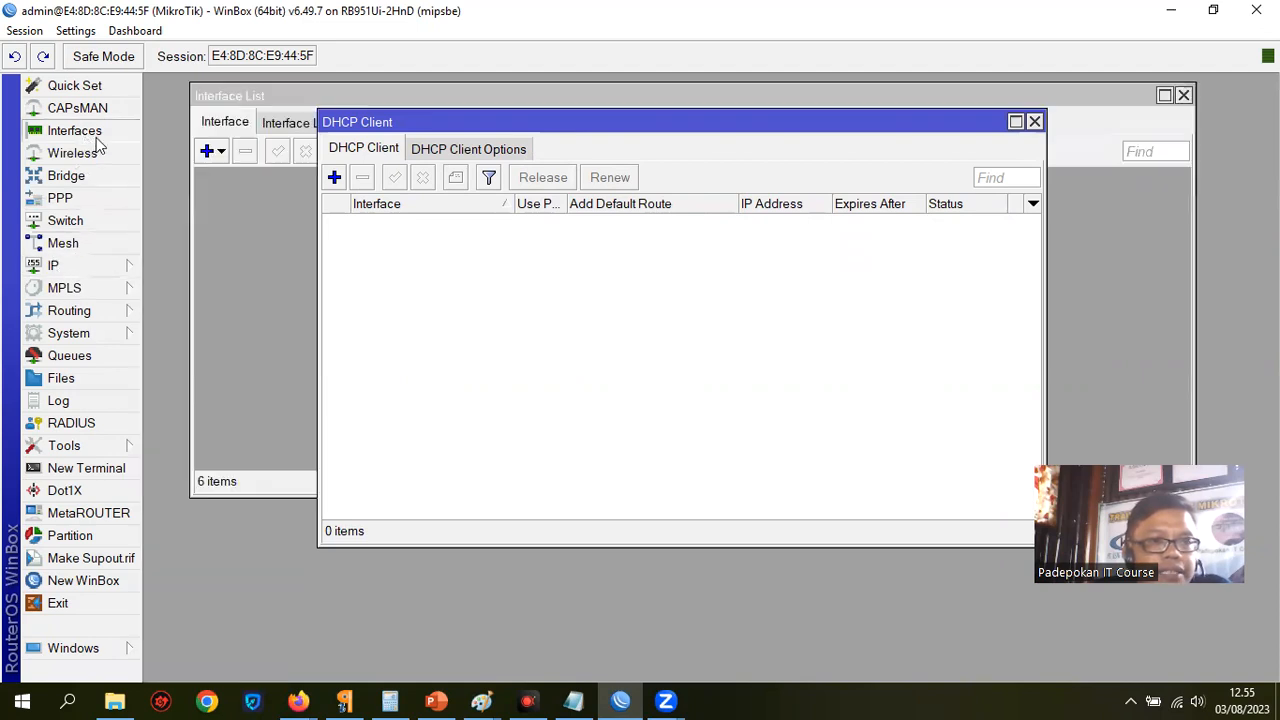
{"action": "left_click", "coordinate": [328, 194]}
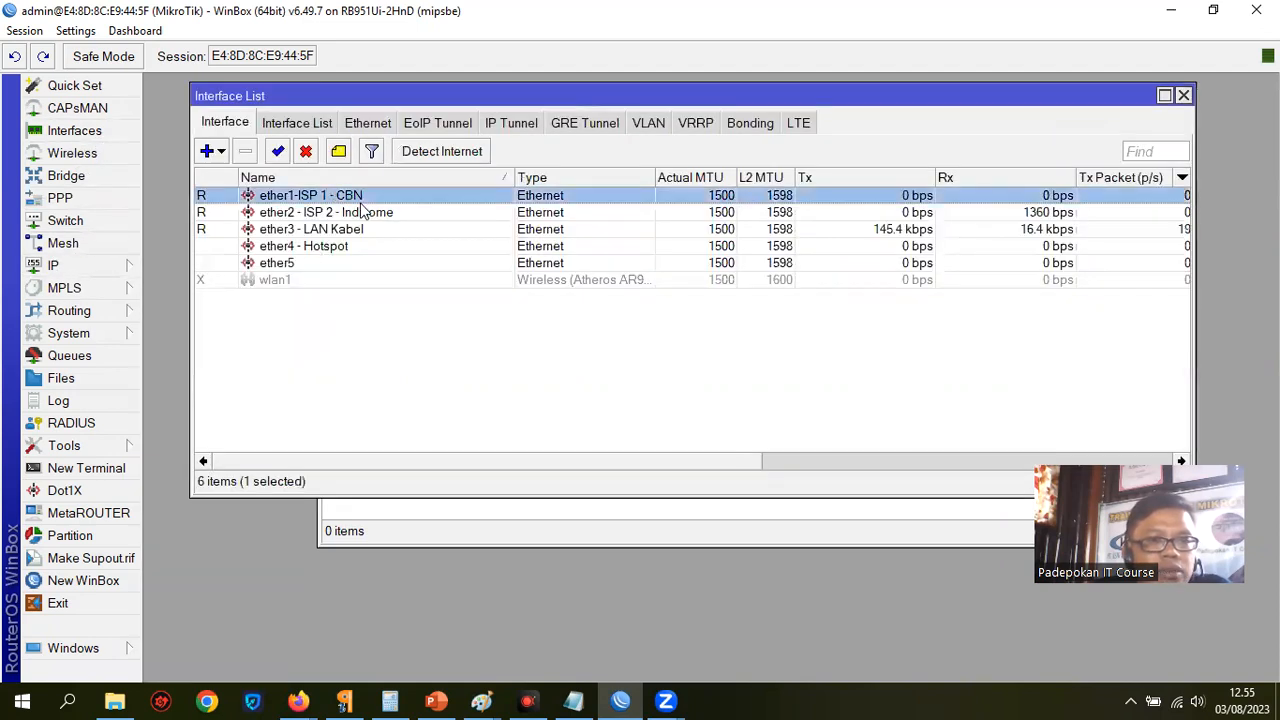
{"action": "left_click", "coordinate": [335, 213]}
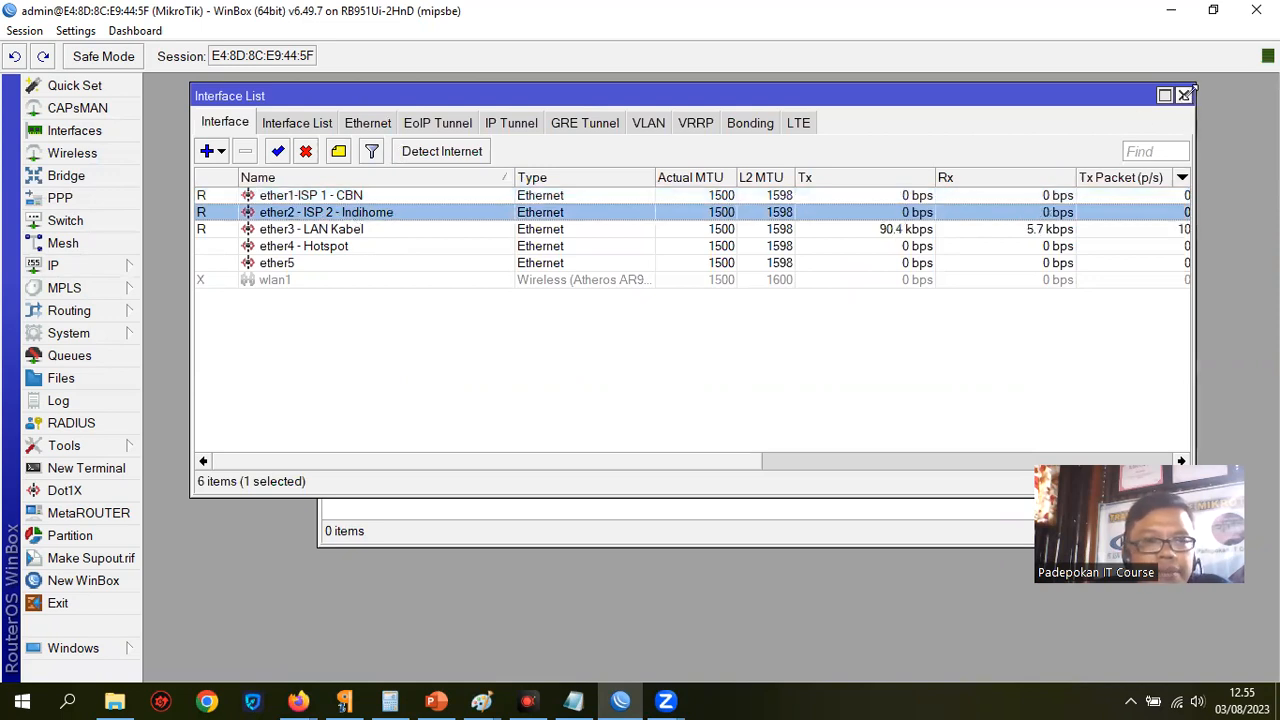
Add a DHCP client on ether1-ISP 1 - CBN with Add Default Route set to no
{"action": "left_click", "coordinate": [78, 273]}
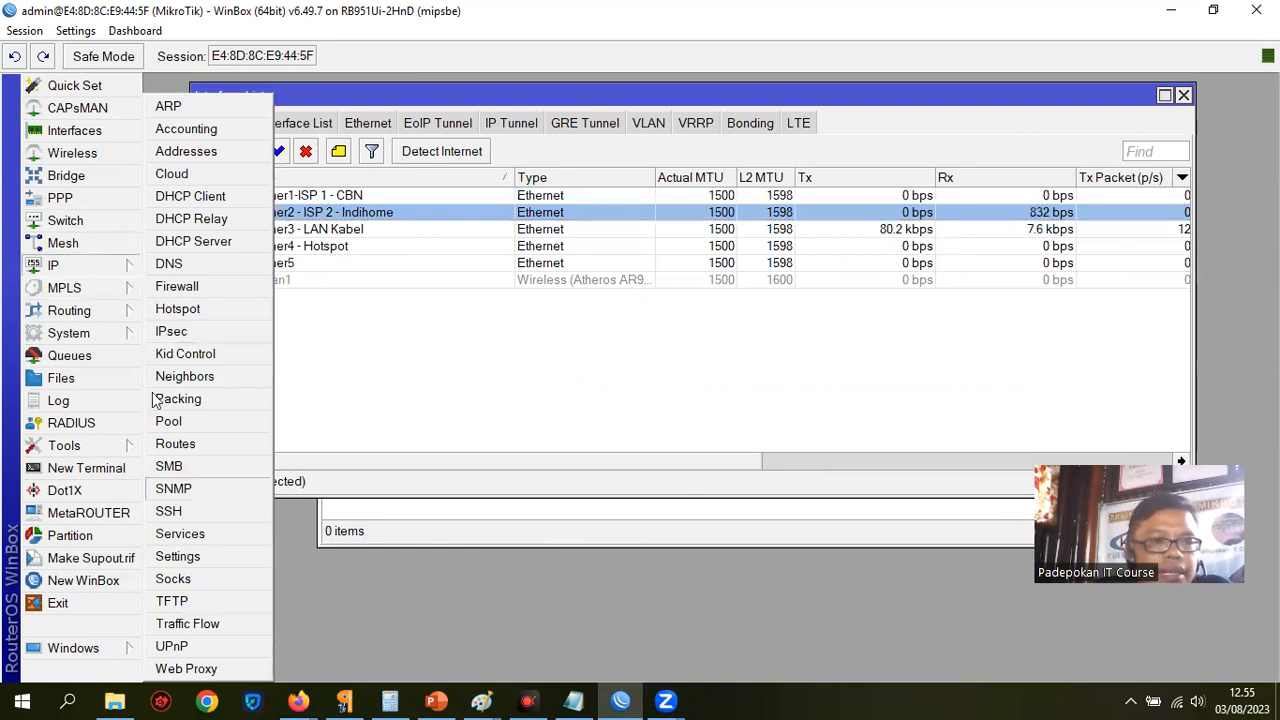
{"action": "left_click", "coordinate": [240, 197]}
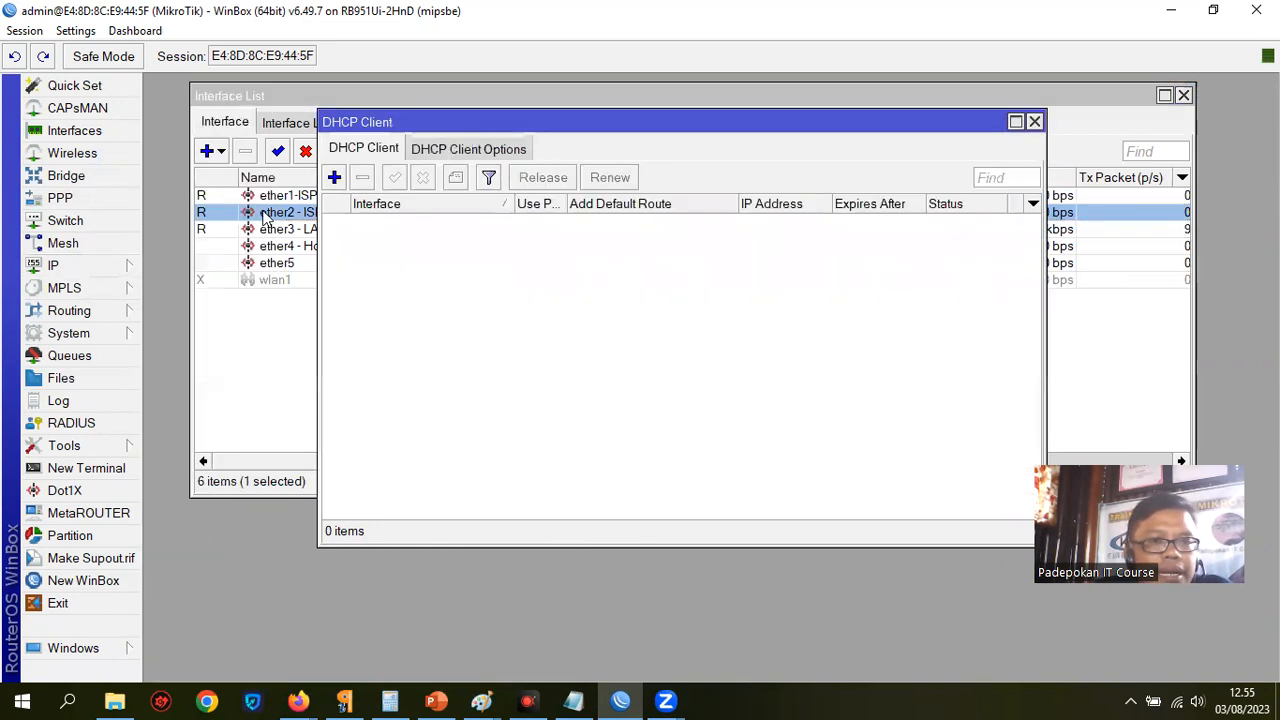
{"action": "left_click", "coordinate": [334, 177]}
{"action": "left_click", "coordinate": [686, 248]}
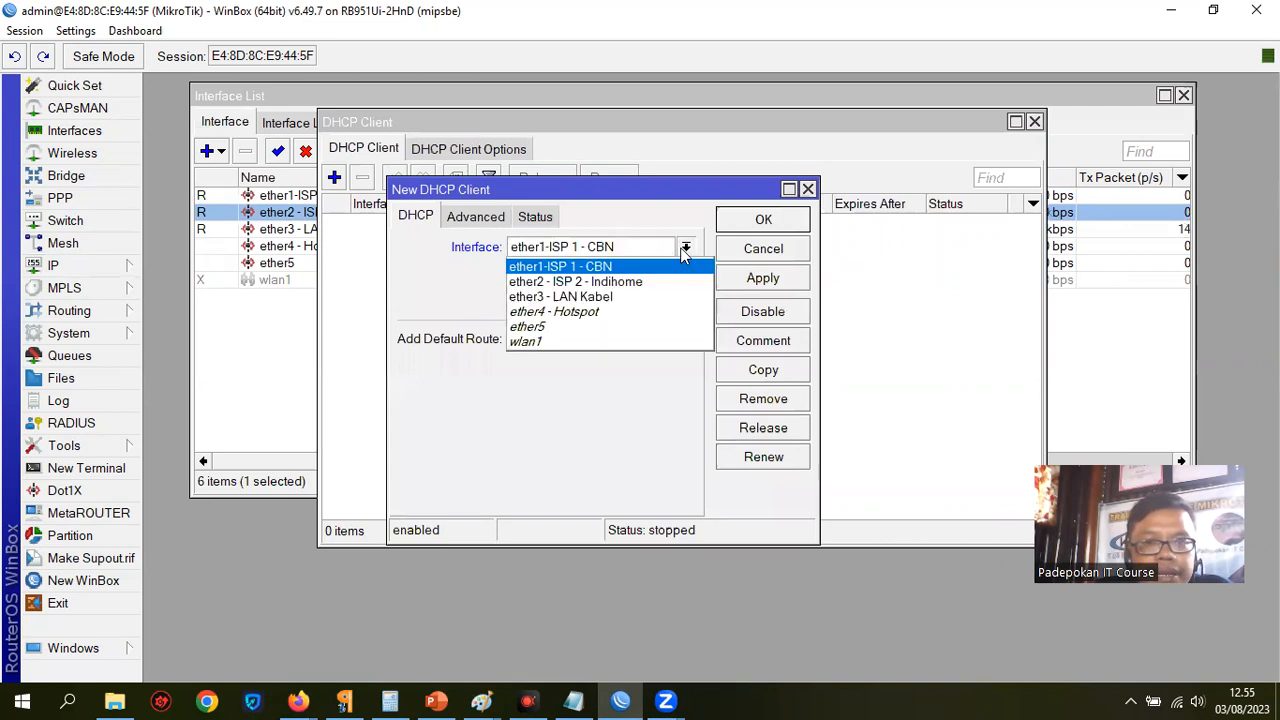
{"action": "left_click", "coordinate": [606, 268]}
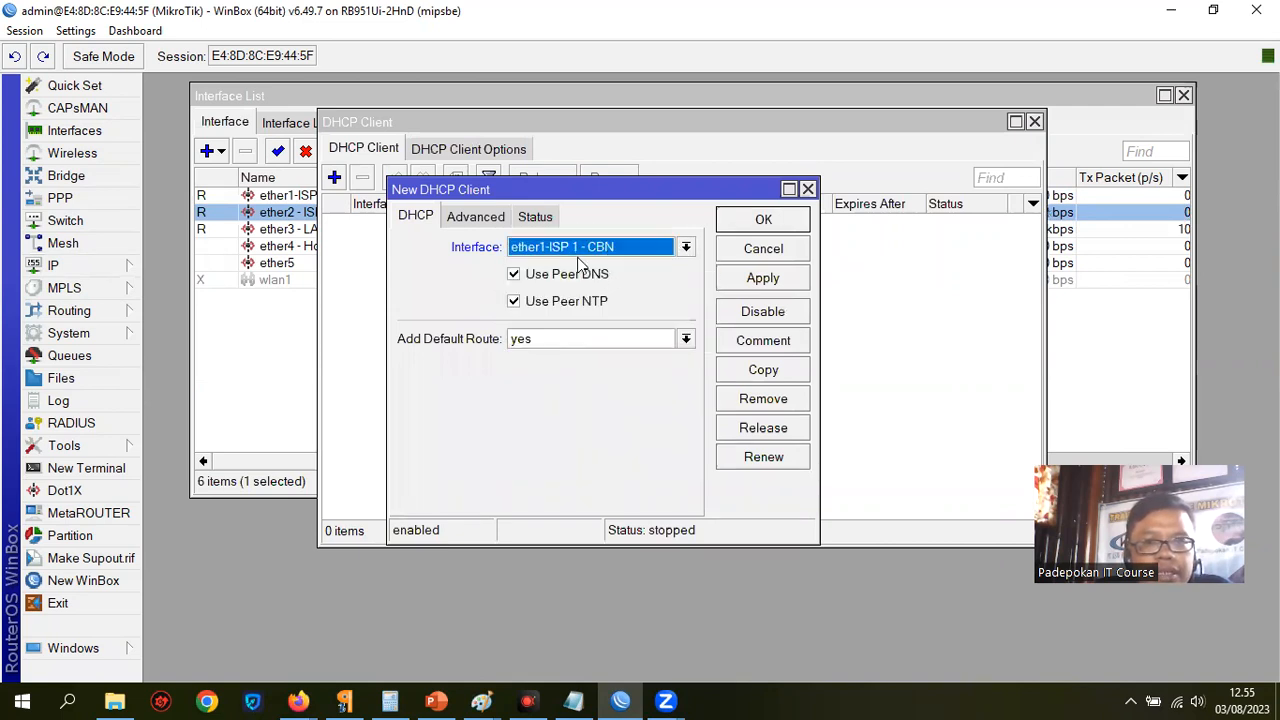
{"action": "left_click", "coordinate": [686, 339]}
{"action": "left_click", "coordinate": [521, 358]}
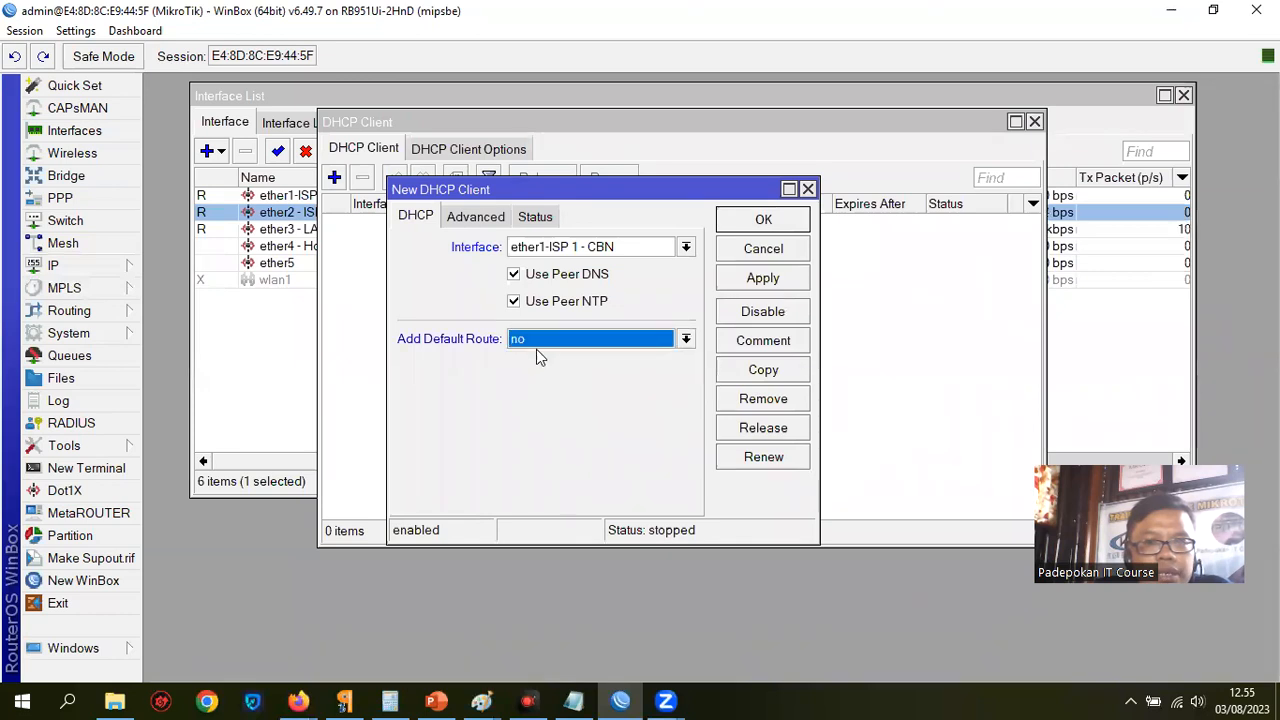
{"action": "left_click", "coordinate": [785, 280]}
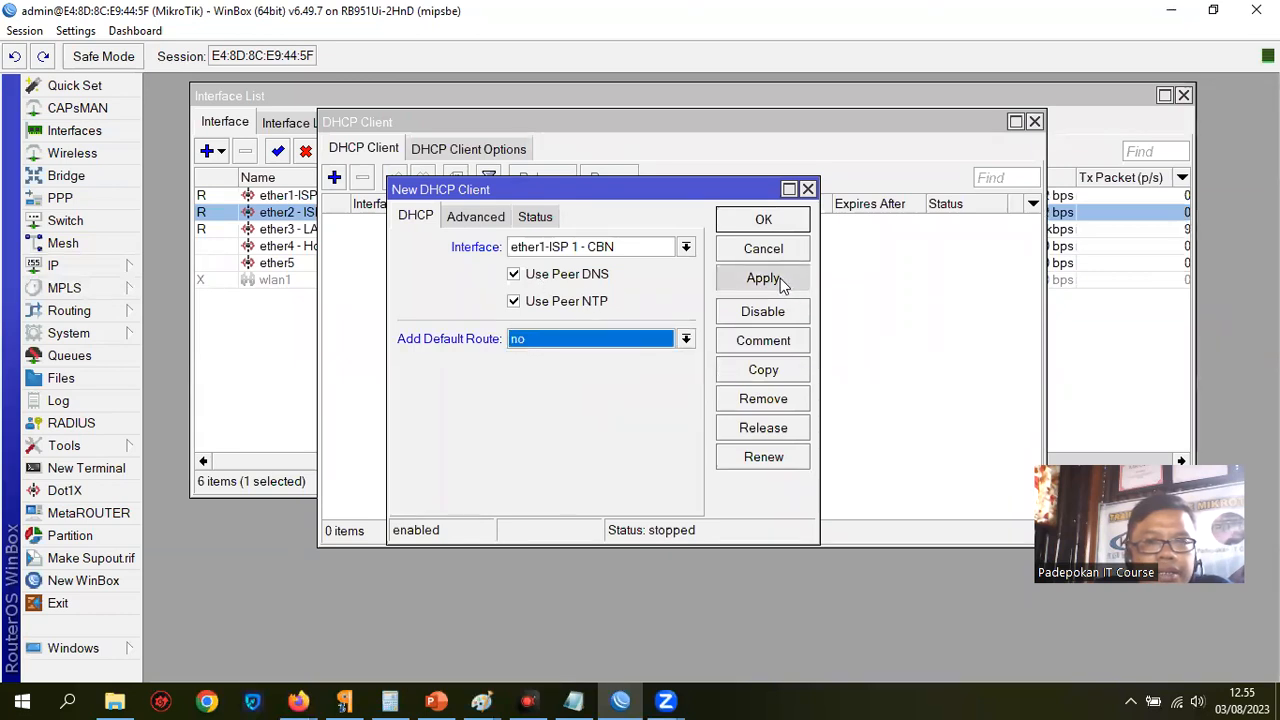
{"action": "left_click", "coordinate": [765, 220]}
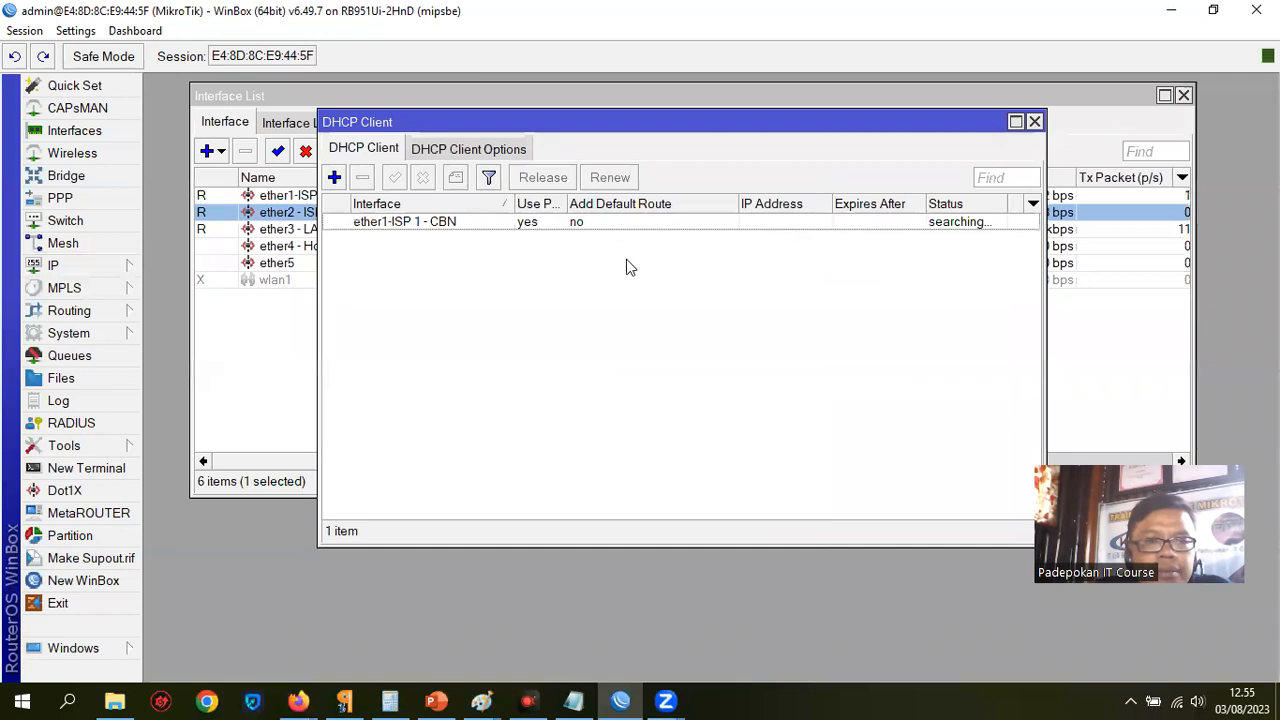
Add a DHCP client on ether2 - ISP 2 - Indihome with Add Default Route set to no
{"action": "left_click", "coordinate": [334, 177]}
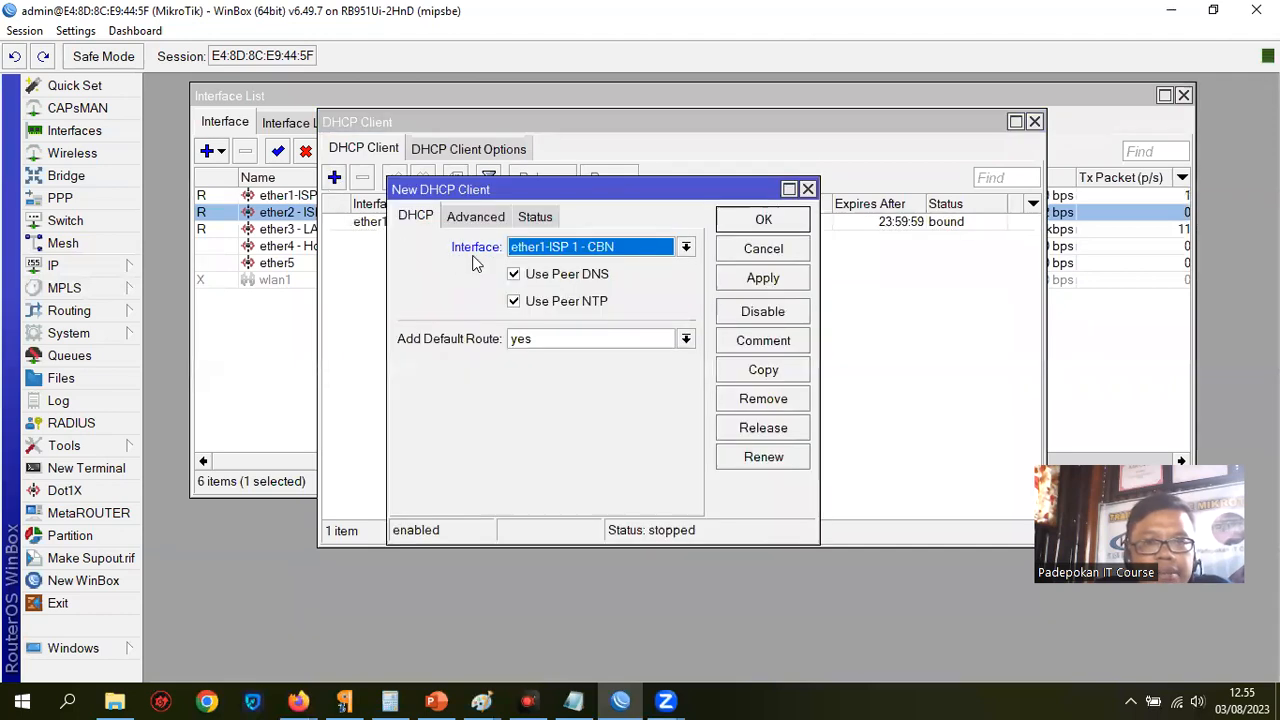
{"action": "left_click", "coordinate": [686, 247]}
{"action": "left_click", "coordinate": [614, 280]}
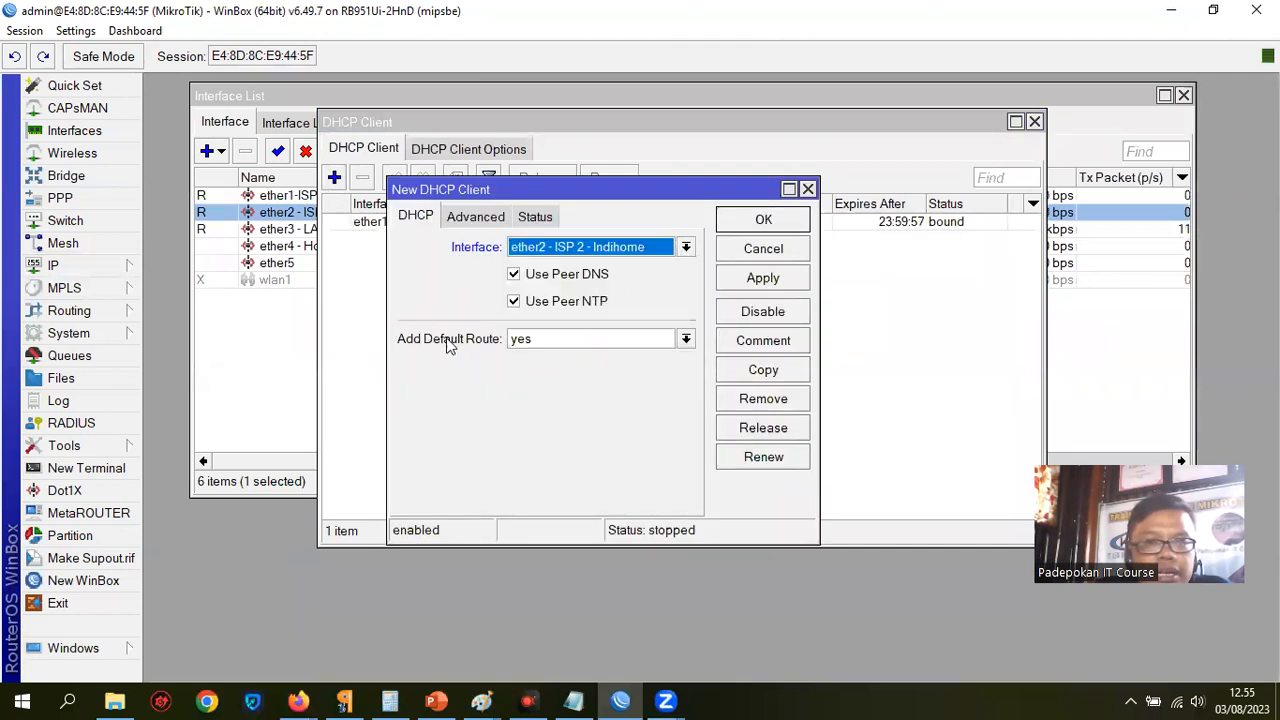
{"action": "left_click", "coordinate": [686, 339]}
{"action": "left_click", "coordinate": [598, 360]}
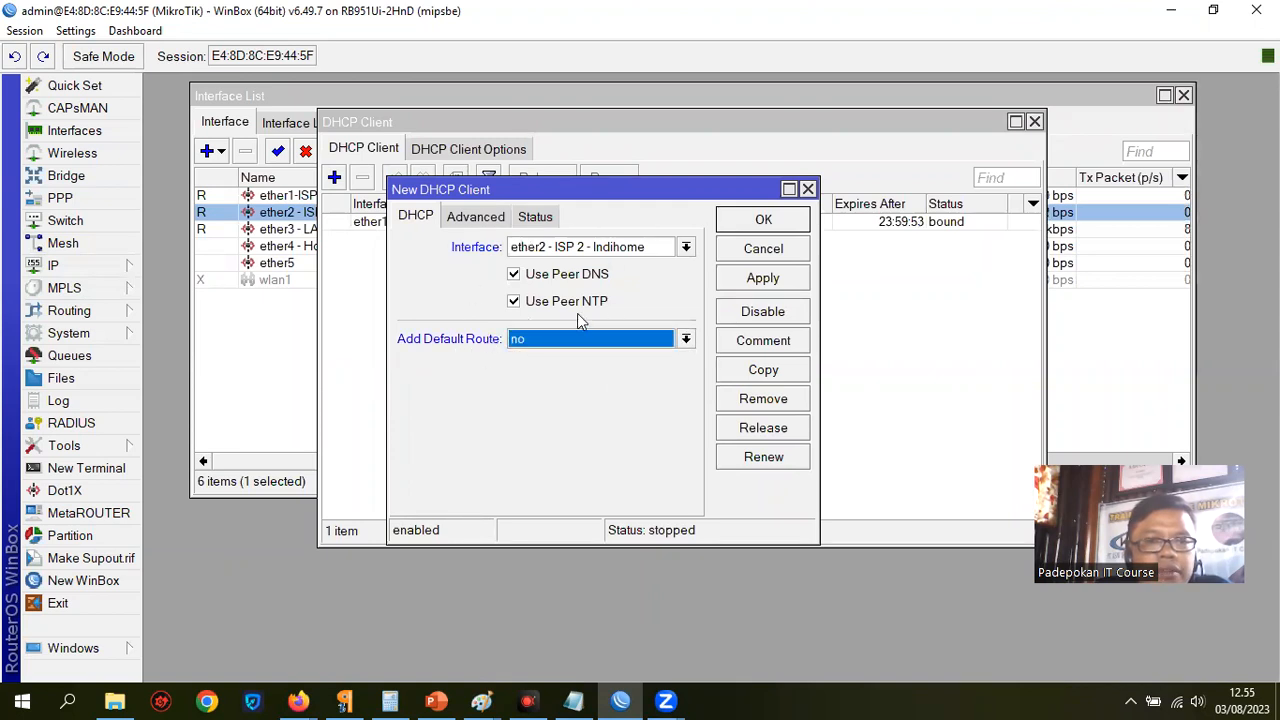
{"action": "left_click", "coordinate": [763, 278]}
{"action": "left_click", "coordinate": [763, 220]}
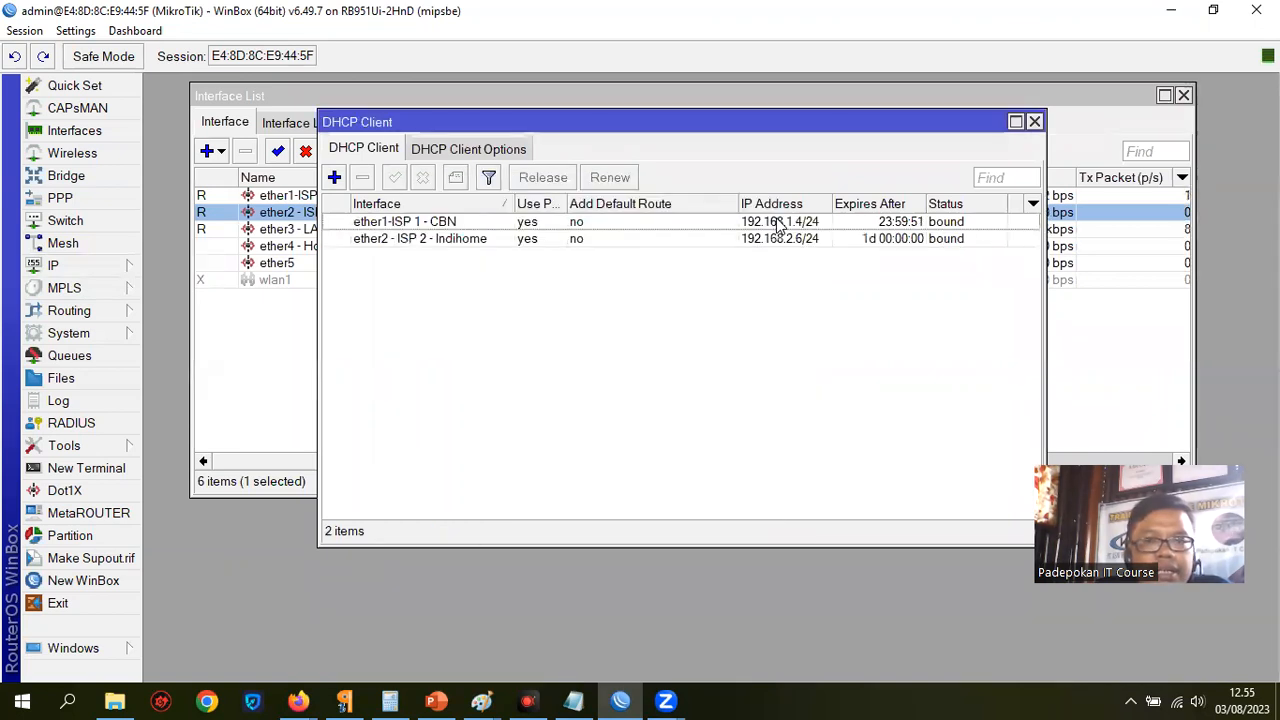
Widen the DHCP client list and its IP Address column, and check the addresses received on both ISP interfaces
{"action": "left_click_drag", "start_coordinate": [1044, 310], "coordinate": [1095, 318]}
{"action": "left_click_drag", "start_coordinate": [834, 204], "coordinate": [886, 204]}
{"action": "left_click", "coordinate": [792, 224]}
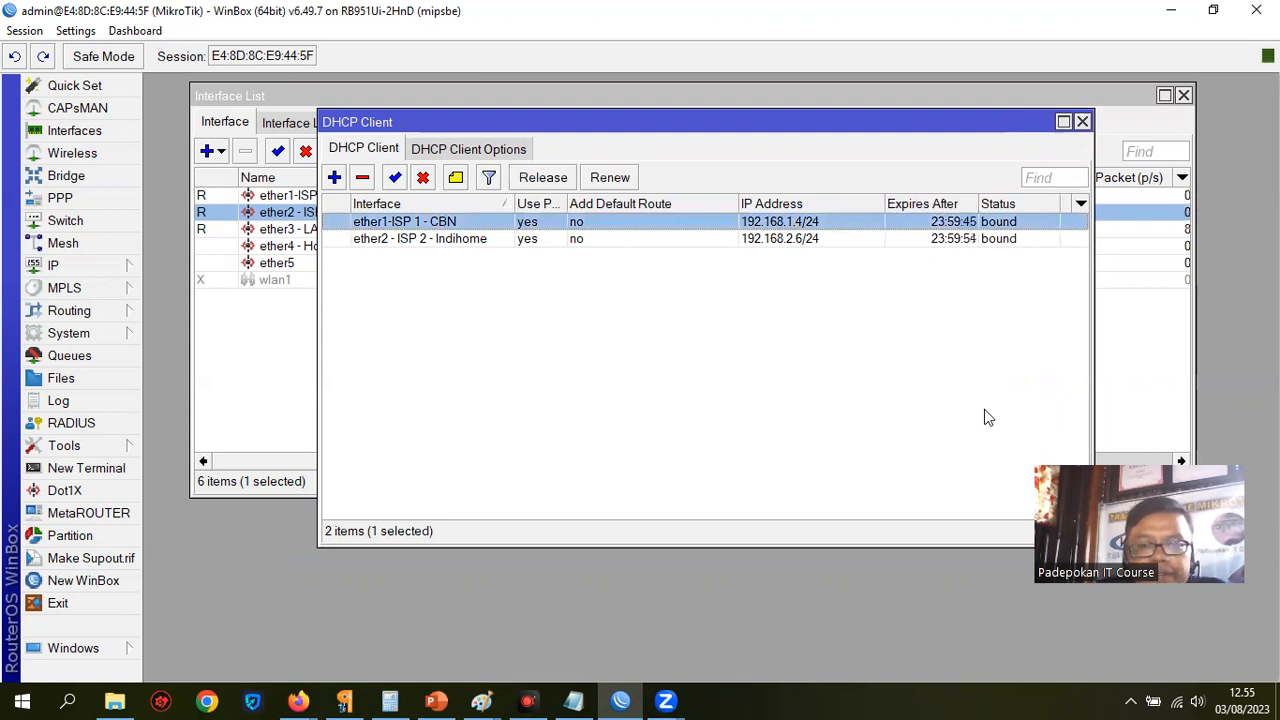
{"action": "left_click", "coordinate": [797, 241]}
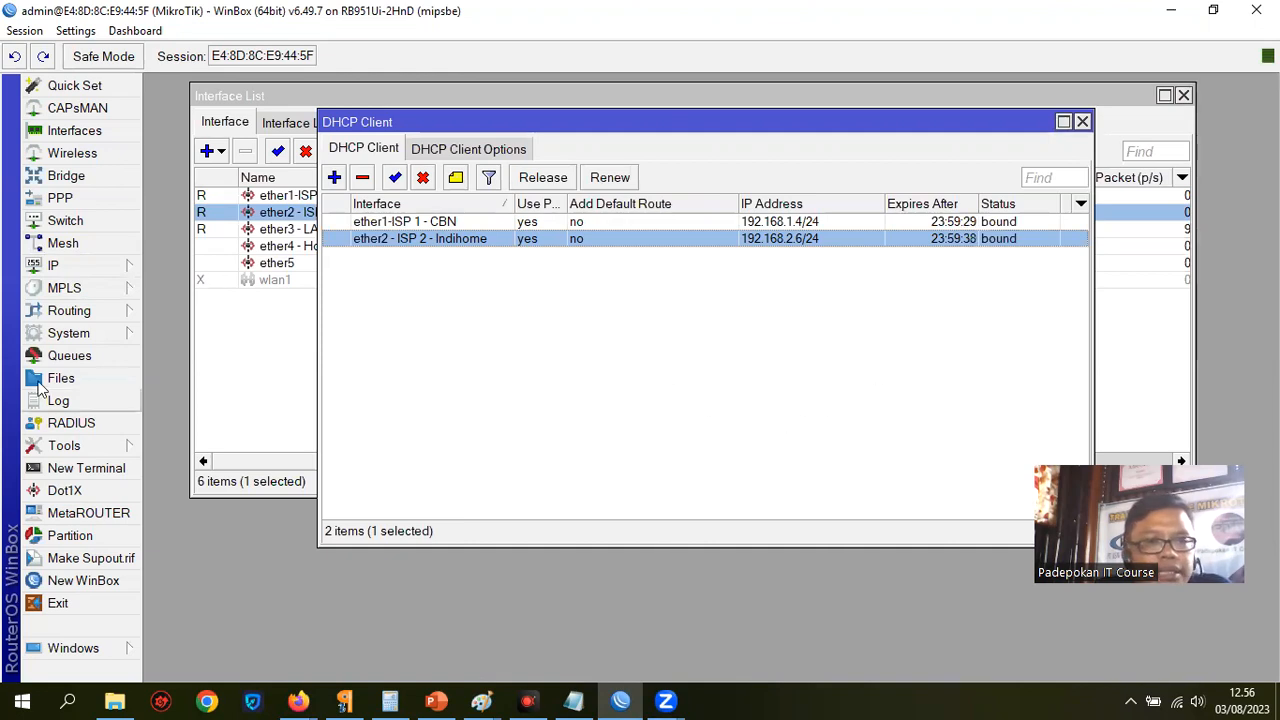
Add a static route in the IP route list for 0.0.0.0/0 through gateway 192.168.1.1
{"action": "left_click", "coordinate": [68, 268]}
{"action": "left_click", "coordinate": [193, 451]}
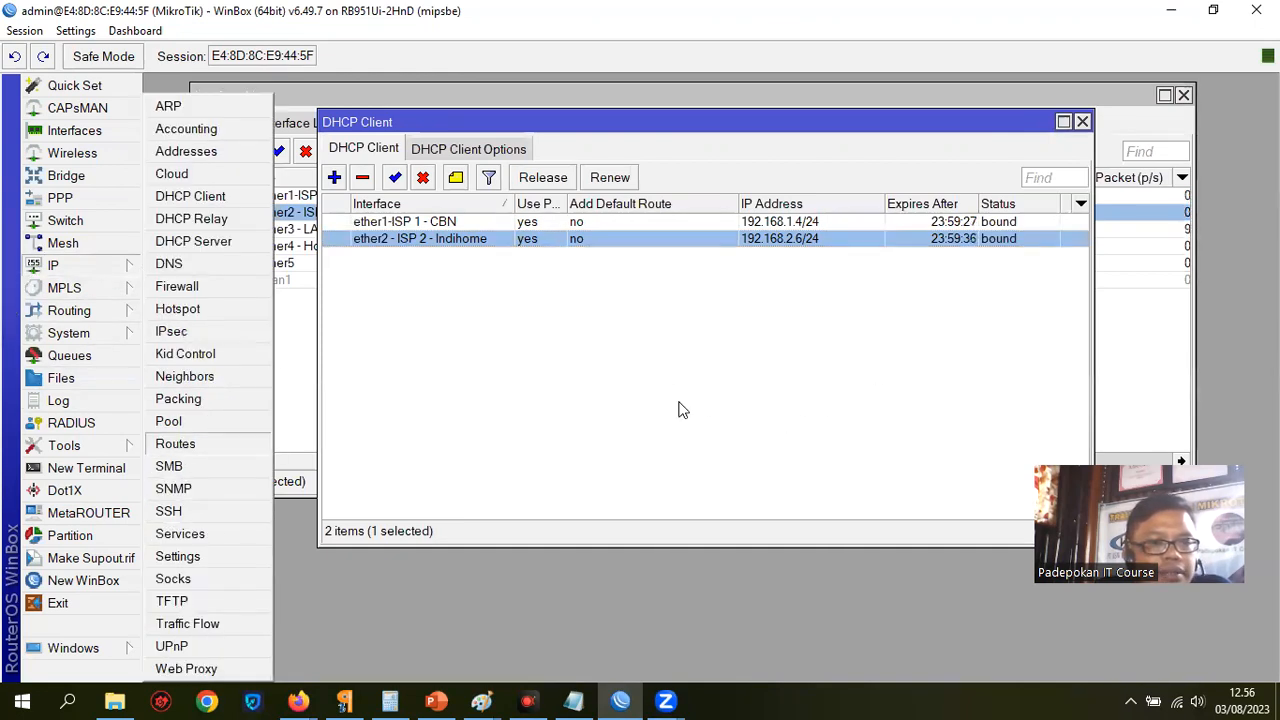
{"action": "left_click_drag", "start_coordinate": [480, 114], "coordinate": [650, 310]}
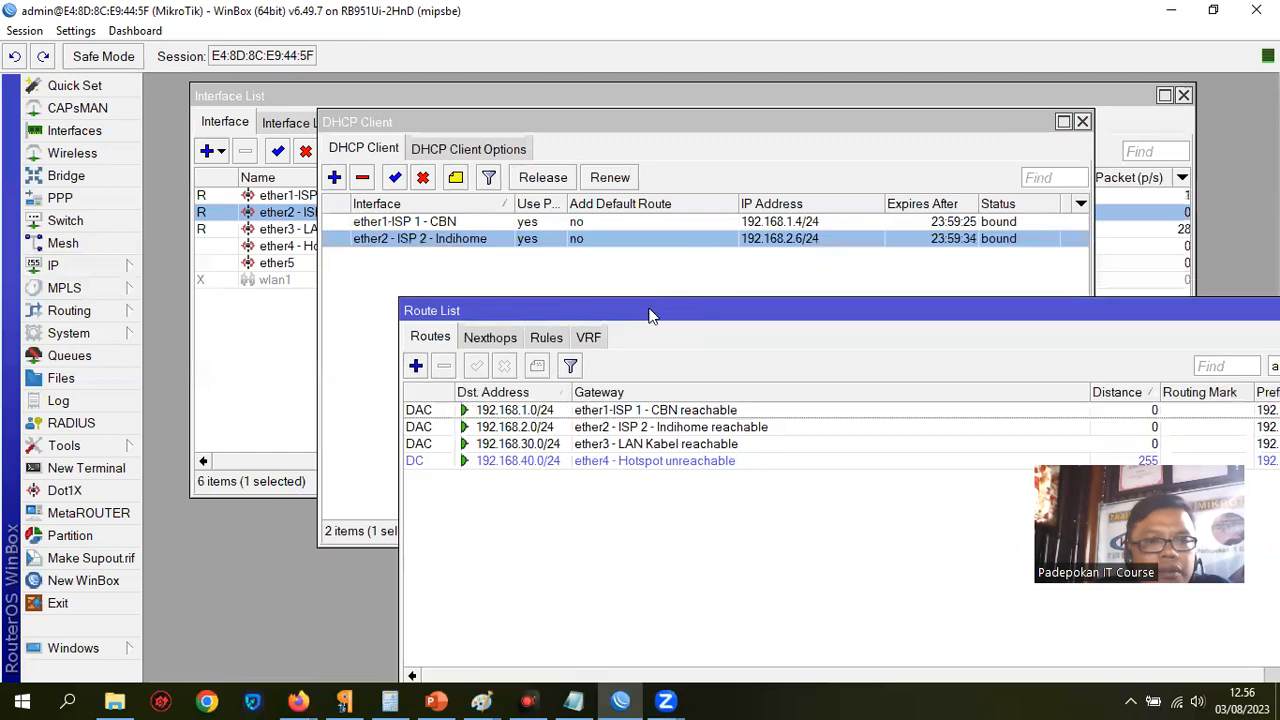
{"action": "left_click", "coordinate": [415, 367]}
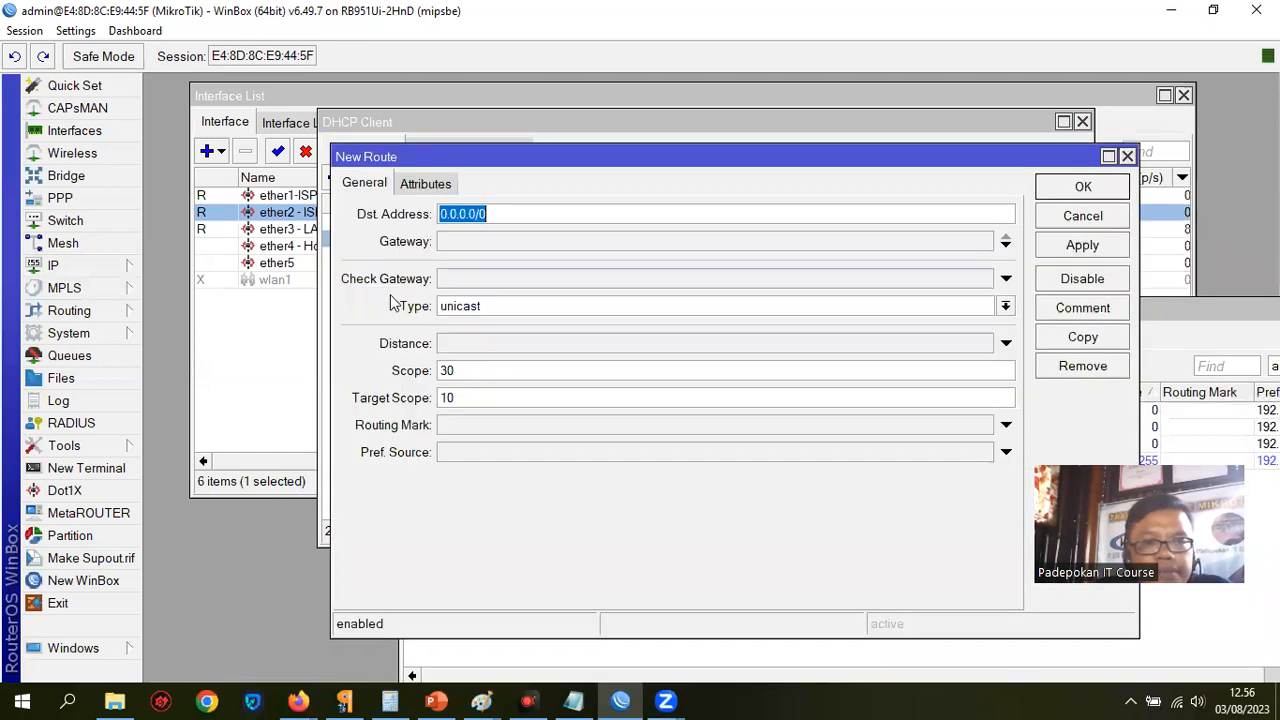
{"action": "left_click", "coordinate": [483, 244]}
{"action": "type", "text": "192"}
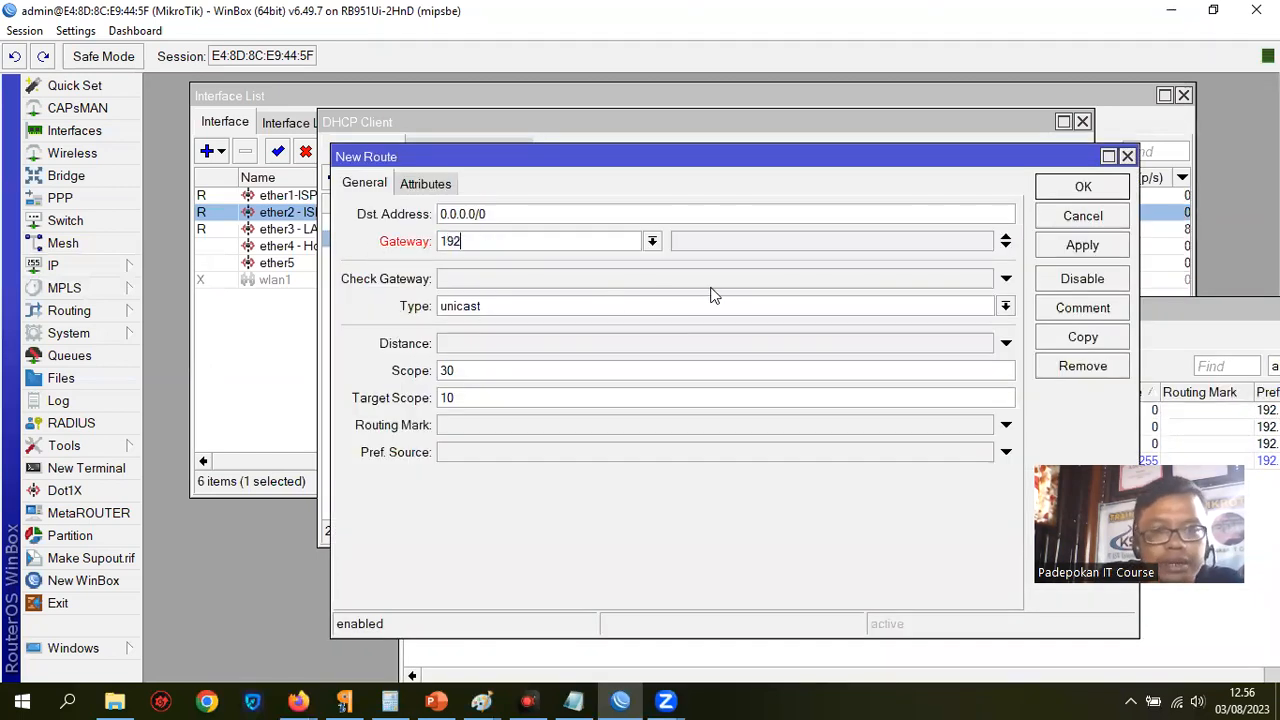
{"action": "type", "text": ".168.1"}
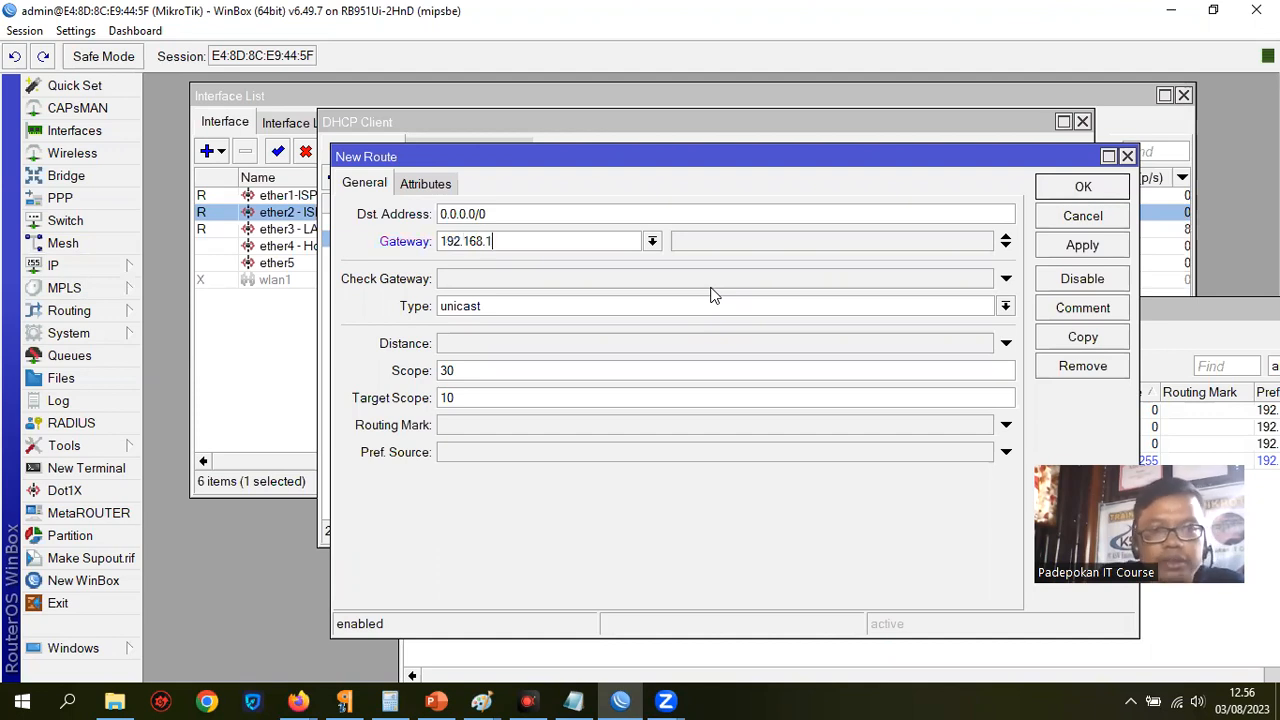
{"action": "type", "text": ".1"}
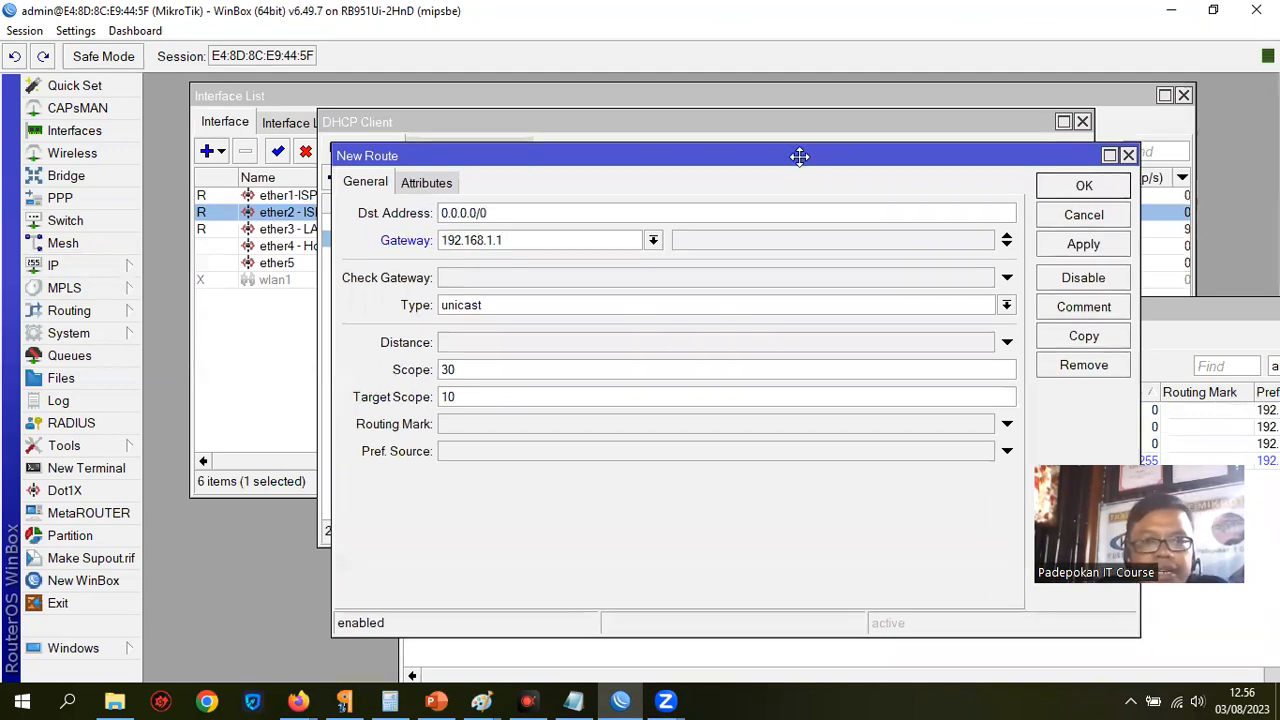
{"action": "left_click_drag", "start_coordinate": [778, 156], "coordinate": [860, 237]}
{"action": "left_click_drag", "start_coordinate": [614, 322], "coordinate": [517, 328]}
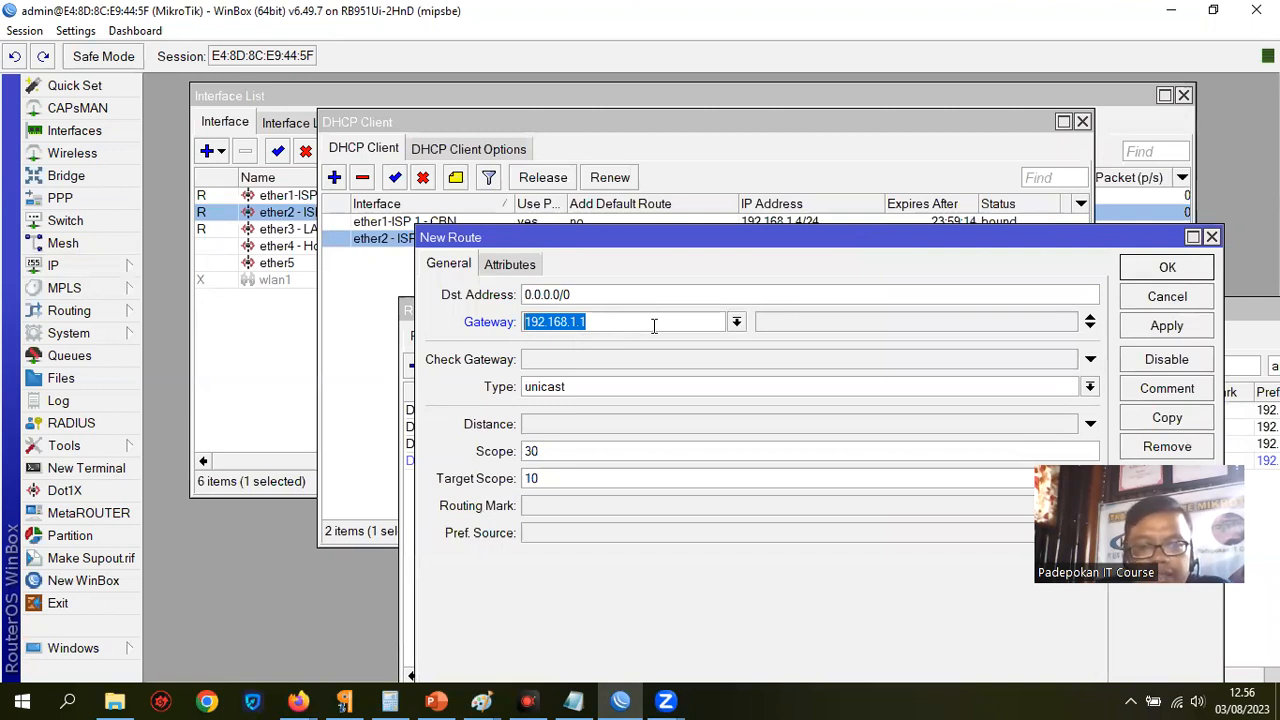
{"action": "left_click", "coordinate": [1162, 328]}
{"action": "left_click", "coordinate": [1168, 231]}
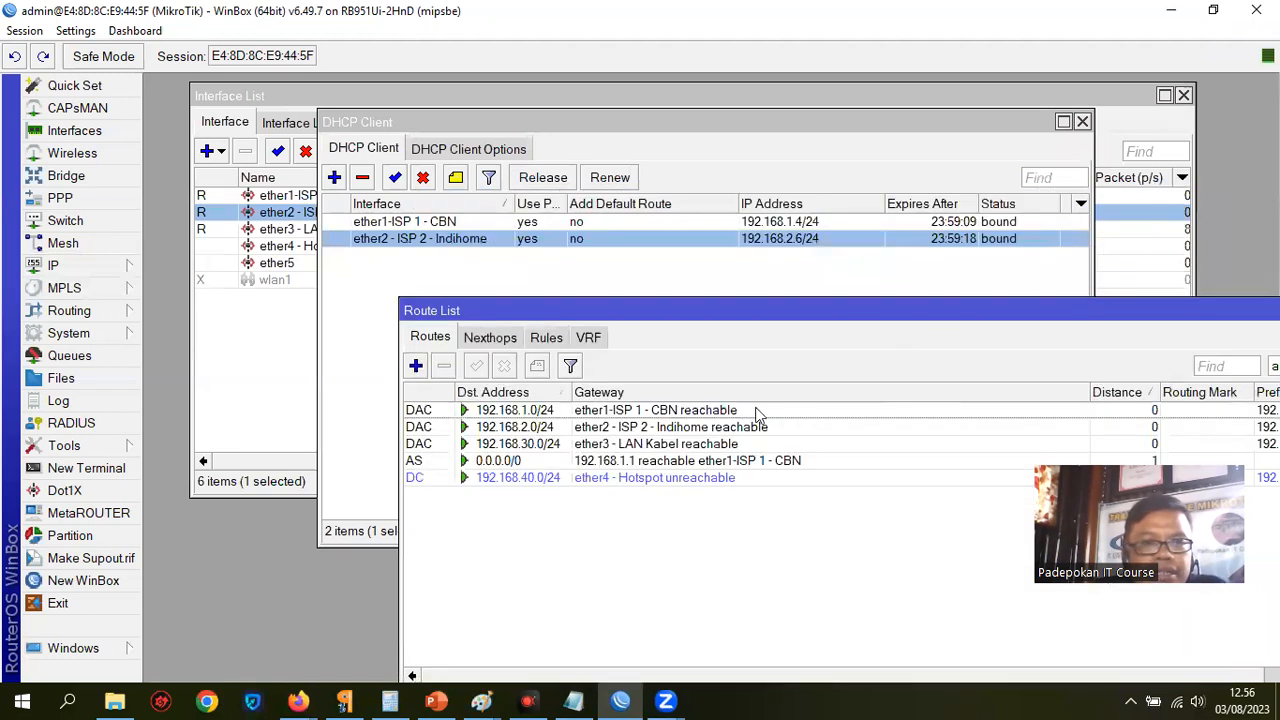
Add a second static route for 0.0.0.0/0 through gateway 192.168.2.1 with distance 2
{"action": "left_click", "coordinate": [416, 366]}
{"action": "left_click", "coordinate": [600, 284]}
{"action": "type", "text": "192.168.2.1"}
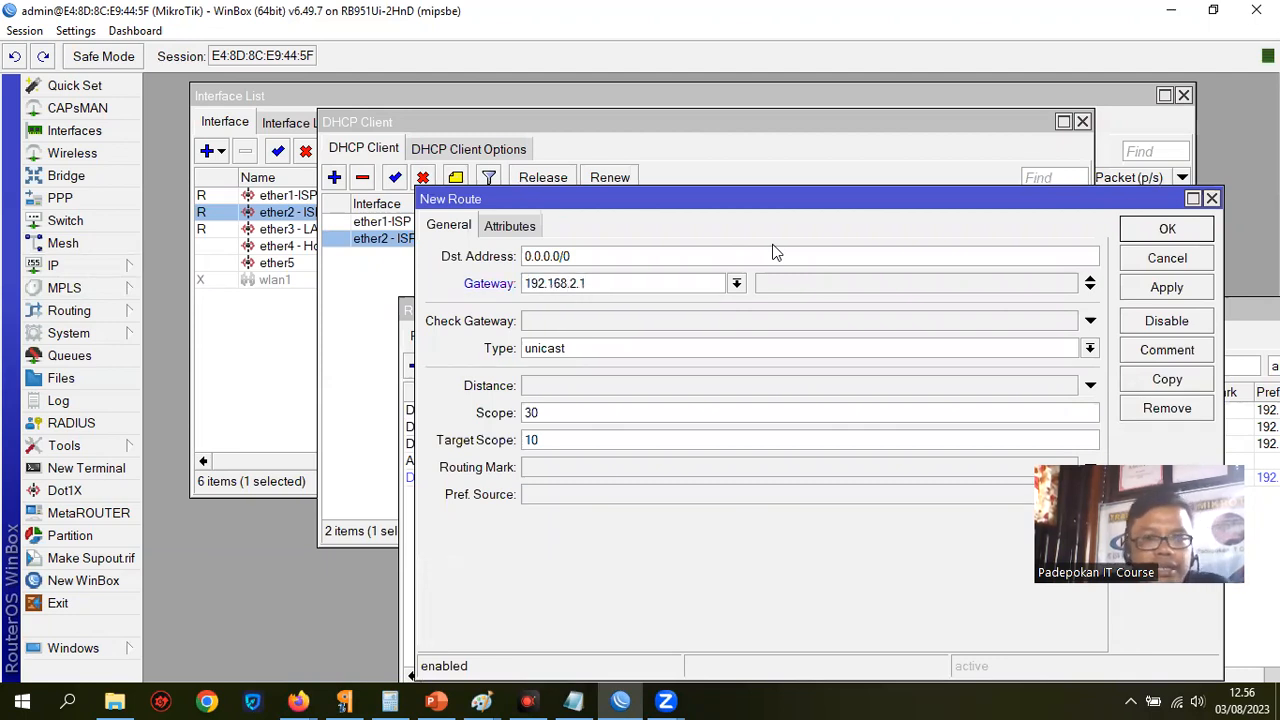
{"action": "left_click", "coordinate": [553, 390]}
{"action": "type", "text": "2"}
{"action": "left_click", "coordinate": [1168, 288]}
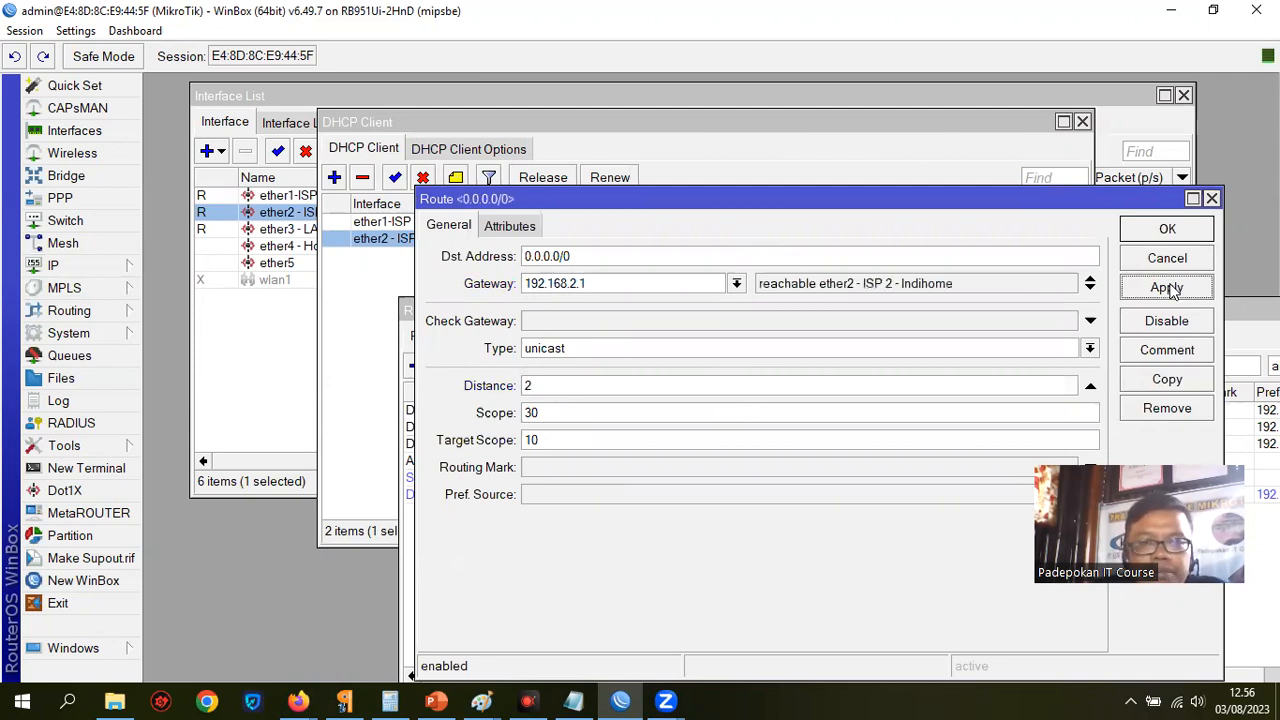
{"action": "left_click", "coordinate": [1171, 233]}
{"action": "left_click_drag", "start_coordinate": [1146, 313], "coordinate": [1001, 267]}
{"action": "left_click", "coordinate": [1176, 264]}
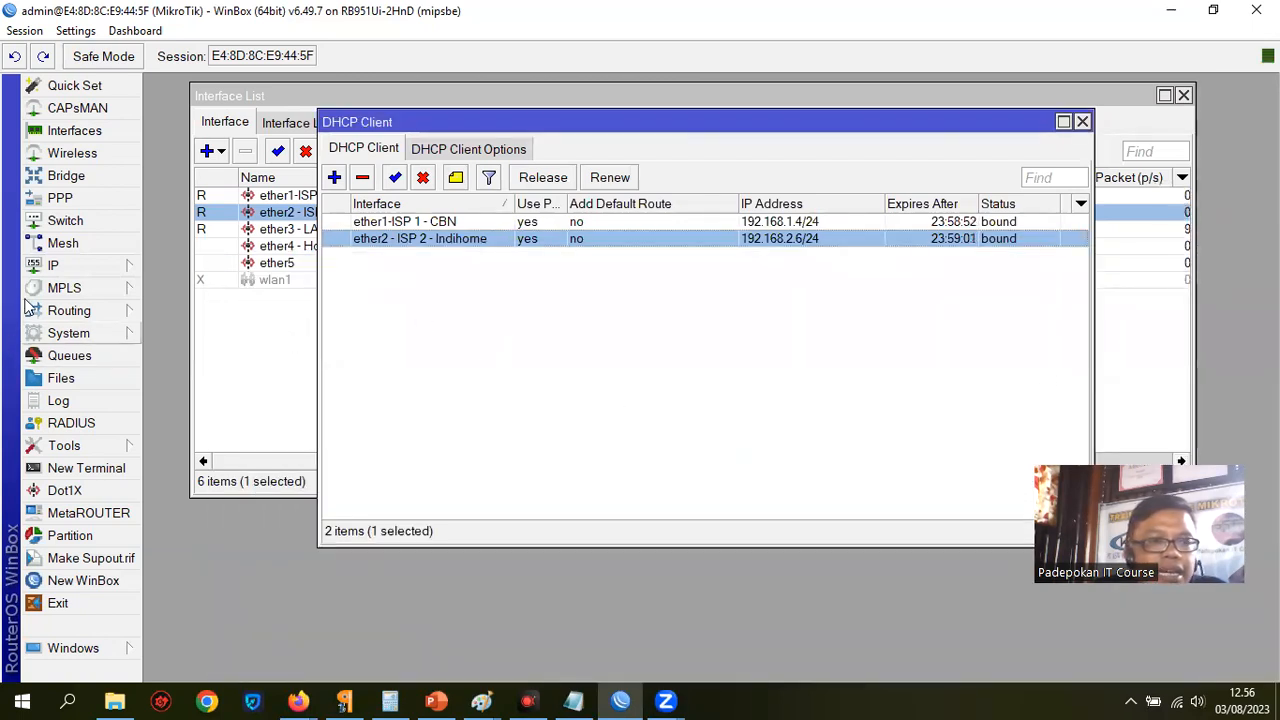
Open the static default route through gateway 192.168.1.1 from the IP route list
{"action": "left_click", "coordinate": [55, 265]}
{"action": "left_click", "coordinate": [232, 444]}
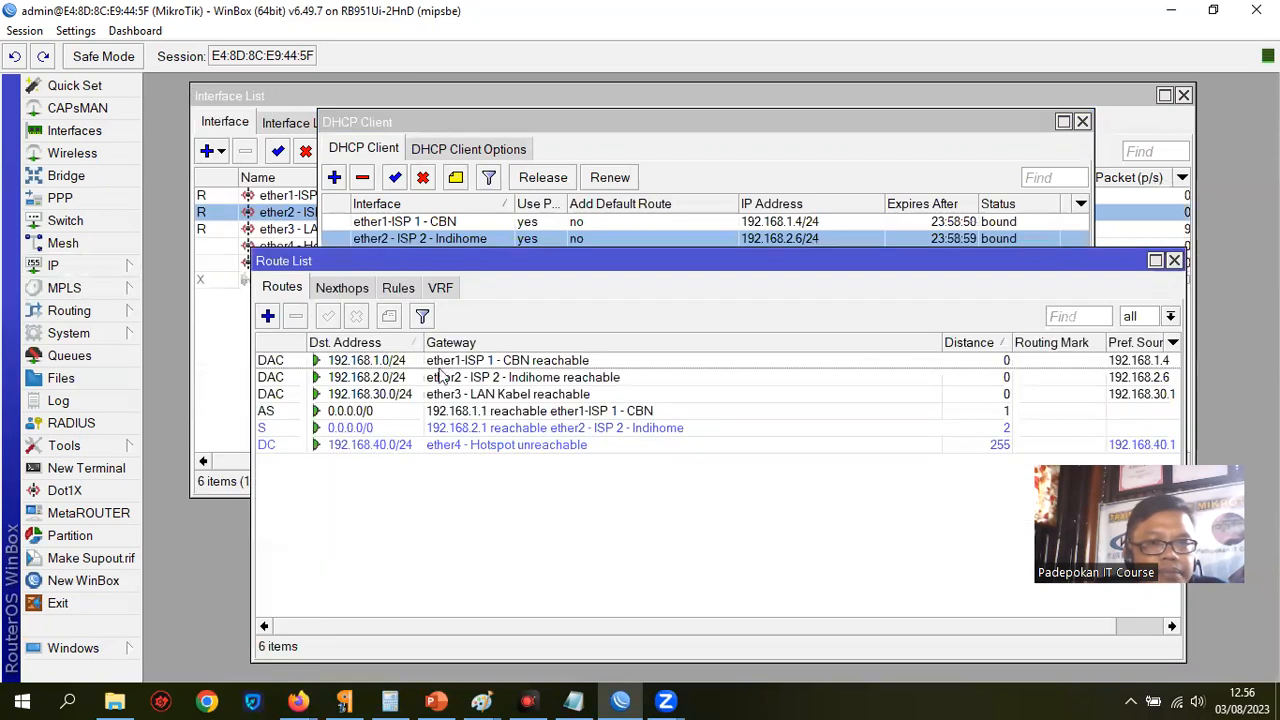
{"action": "left_click_drag", "start_coordinate": [506, 258], "coordinate": [506, 144]}
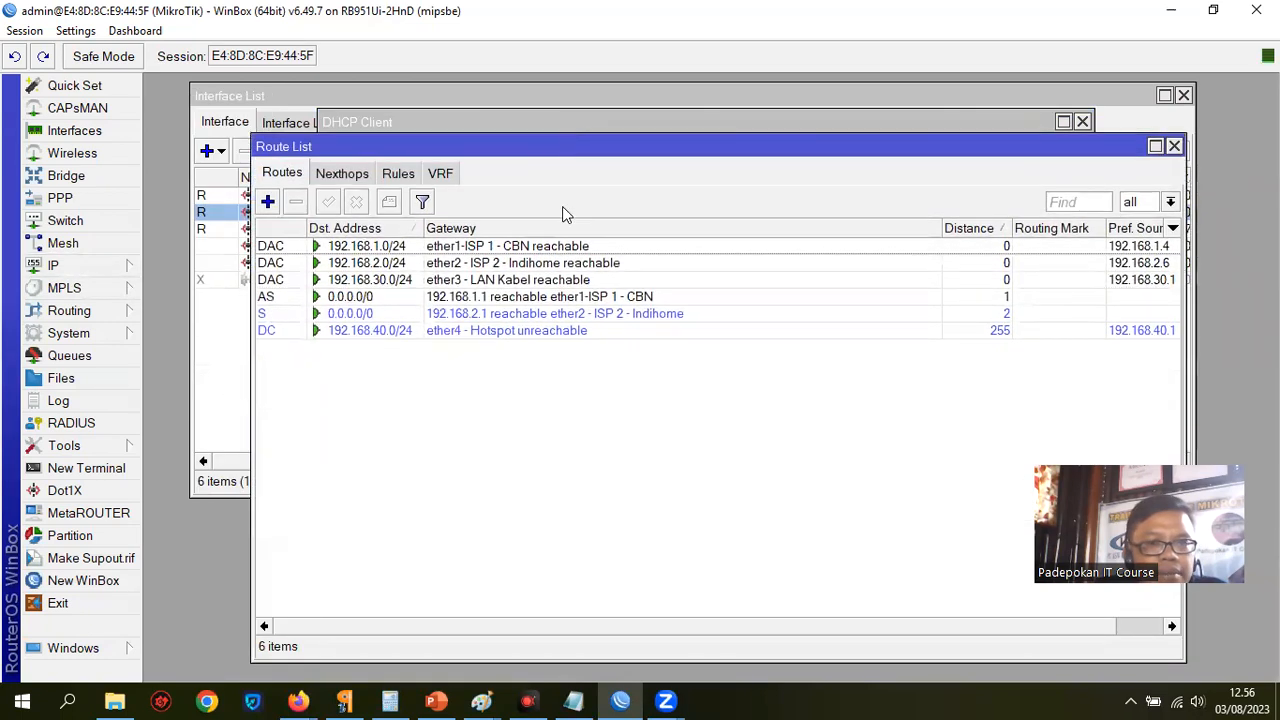
{"action": "left_click", "coordinate": [333, 298]}
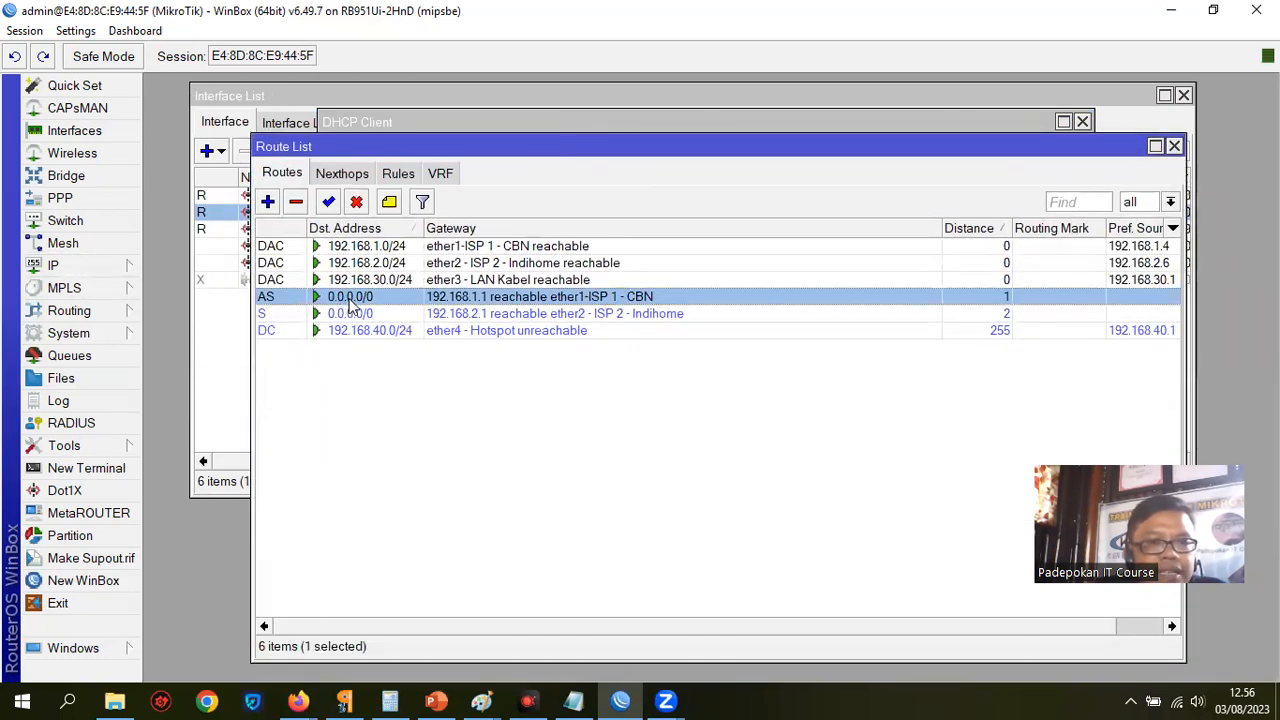
{"action": "double_click", "coordinate": [352, 304]}
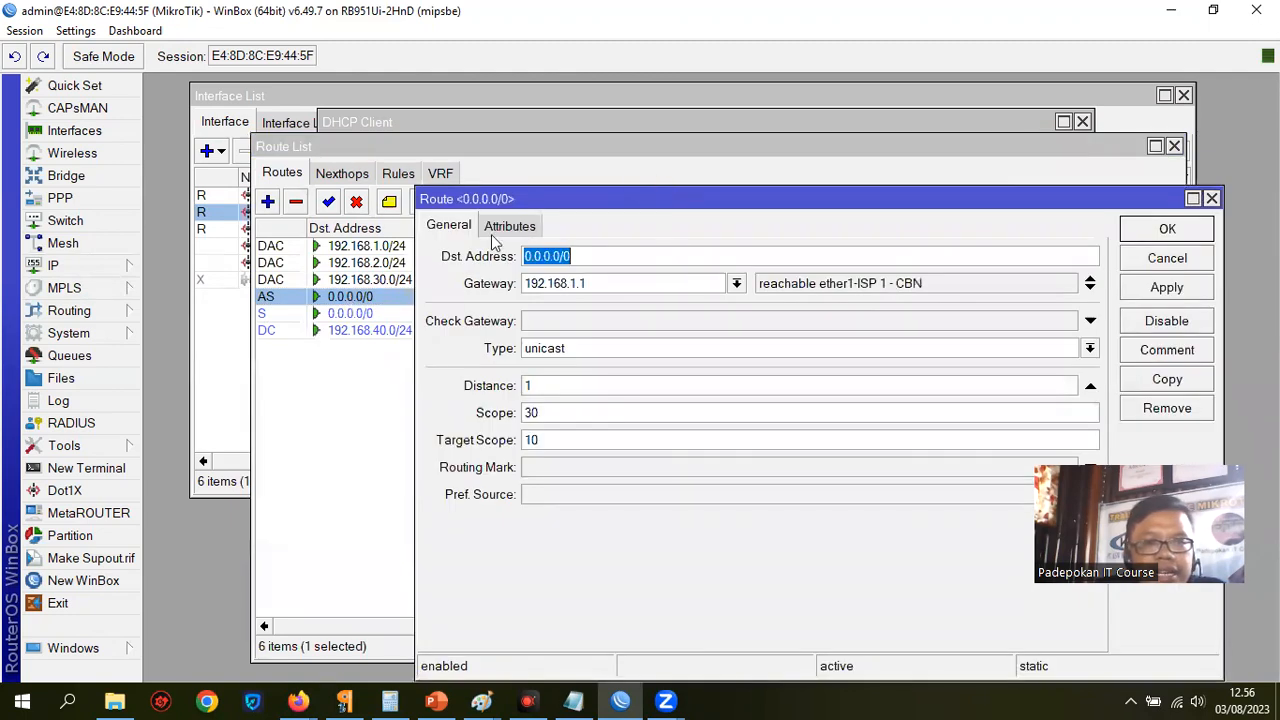
{"action": "left_click", "coordinate": [600, 324]}
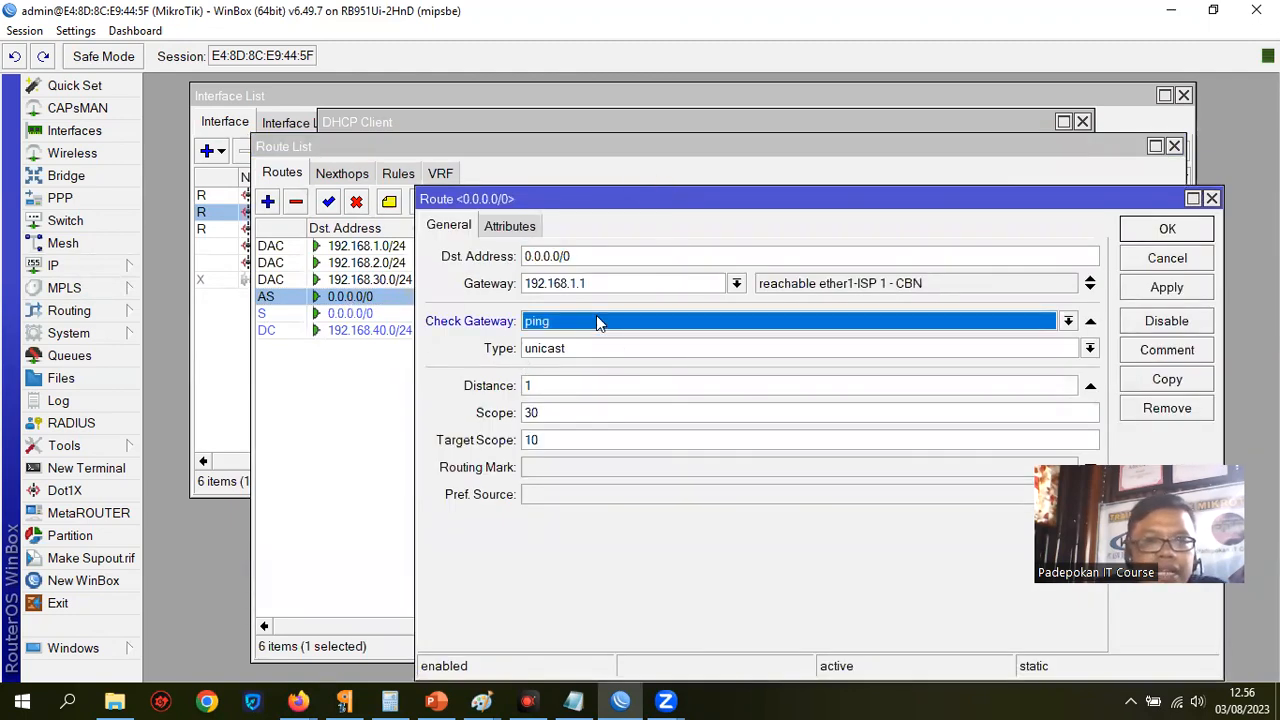
{"action": "left_click", "coordinate": [1068, 321]}
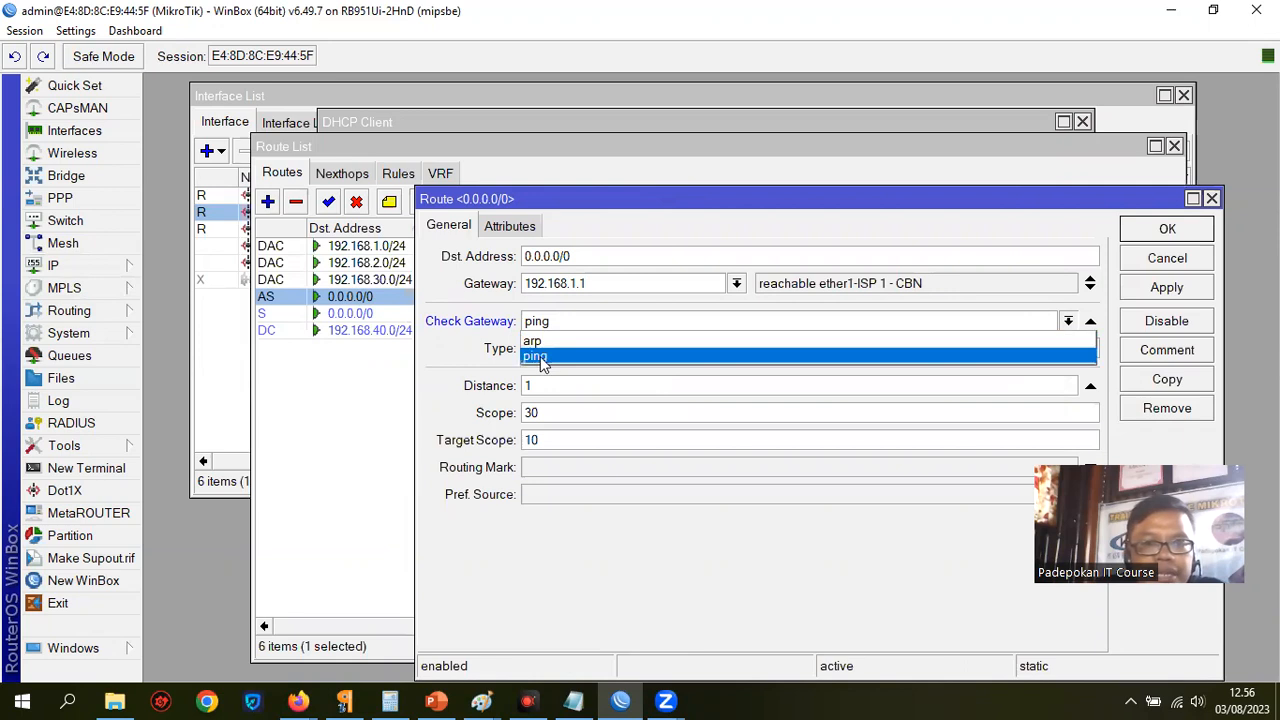
{"action": "left_click", "coordinate": [550, 360]}
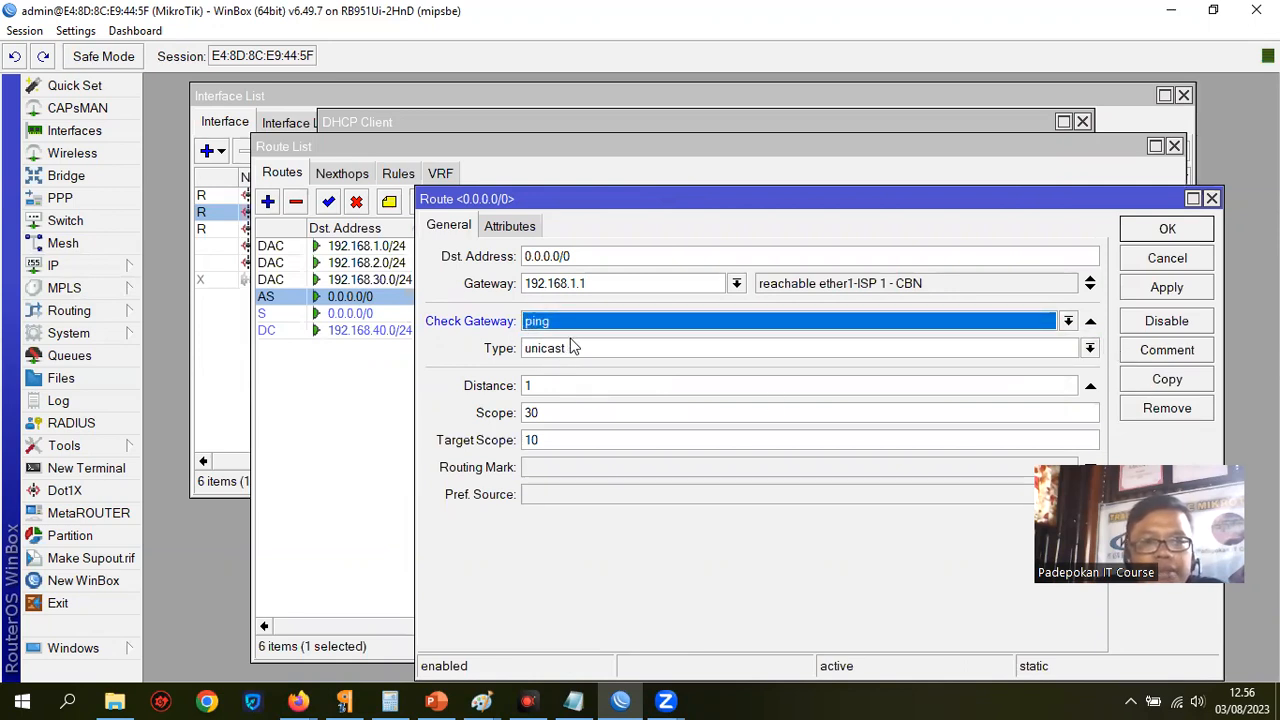
{"action": "left_click", "coordinate": [1090, 321]}
Set the routing mark of the 192.168.1.1 default route to ISP 1 and save it
{"action": "left_click_drag", "start_coordinate": [717, 198], "coordinate": [645, 103]}
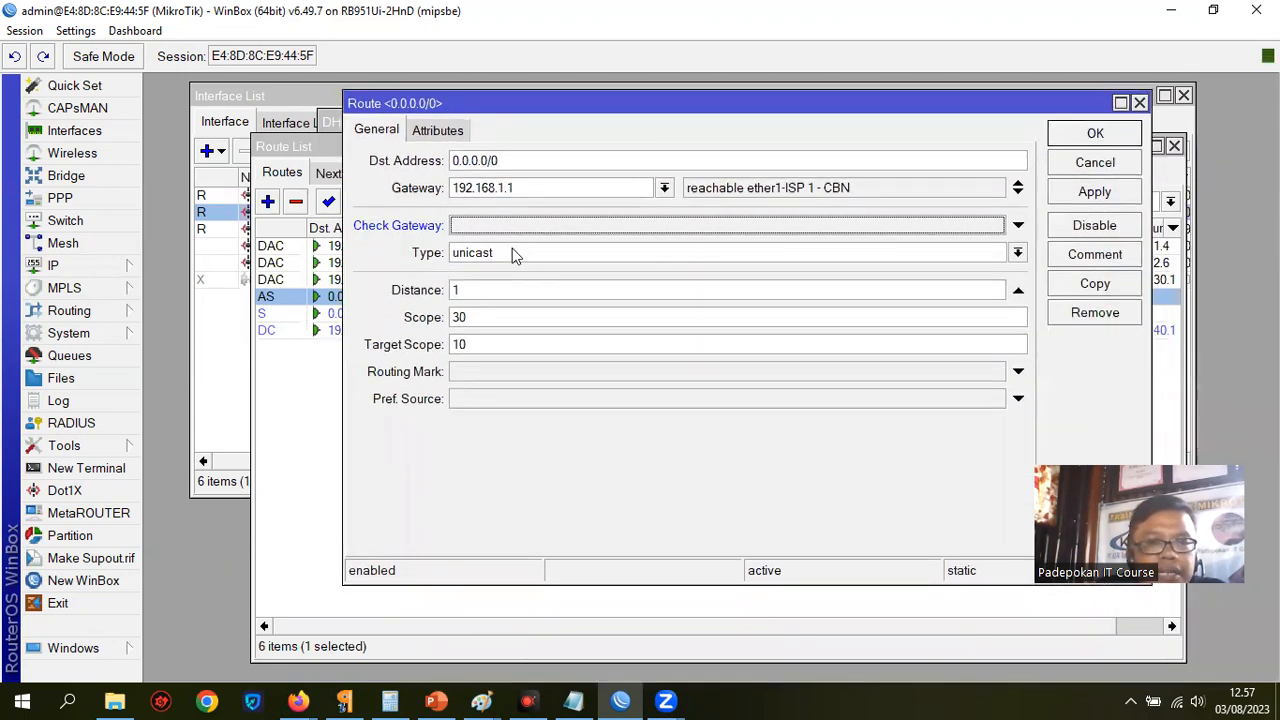
{"action": "double_click", "coordinate": [528, 187]}
{"action": "left_click", "coordinate": [496, 372]}
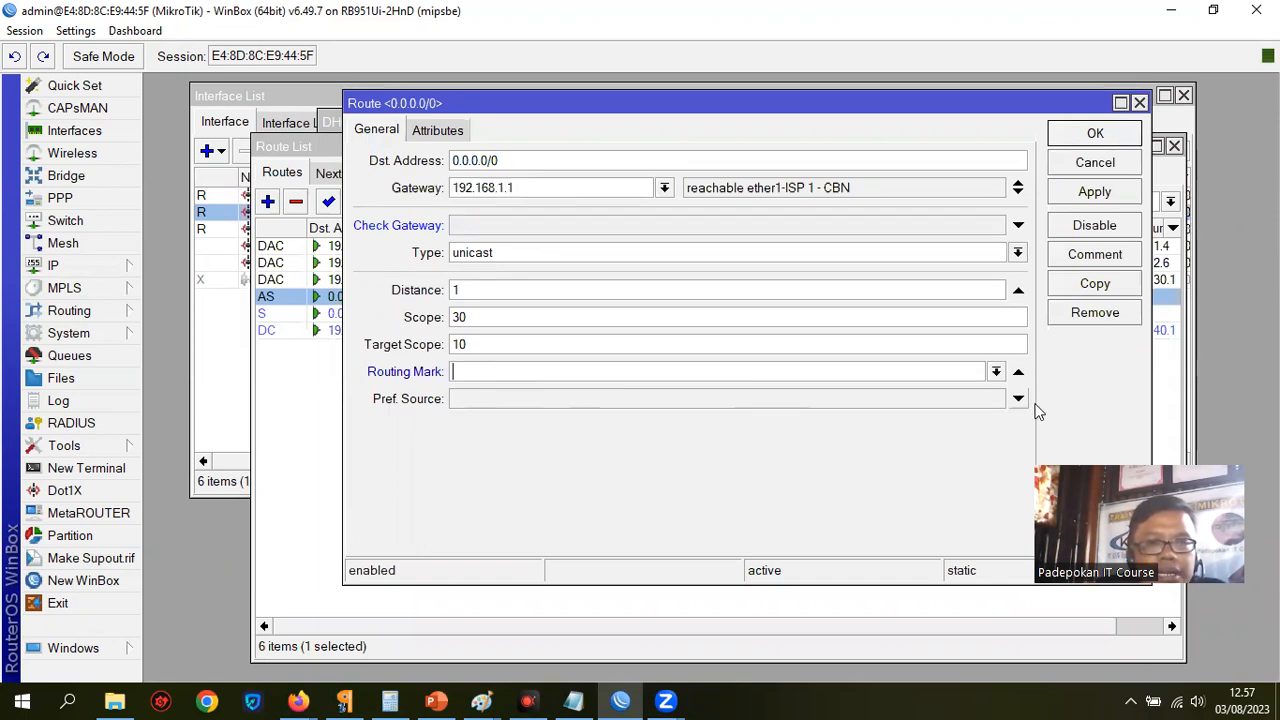
{"action": "left_click", "coordinate": [998, 373]}
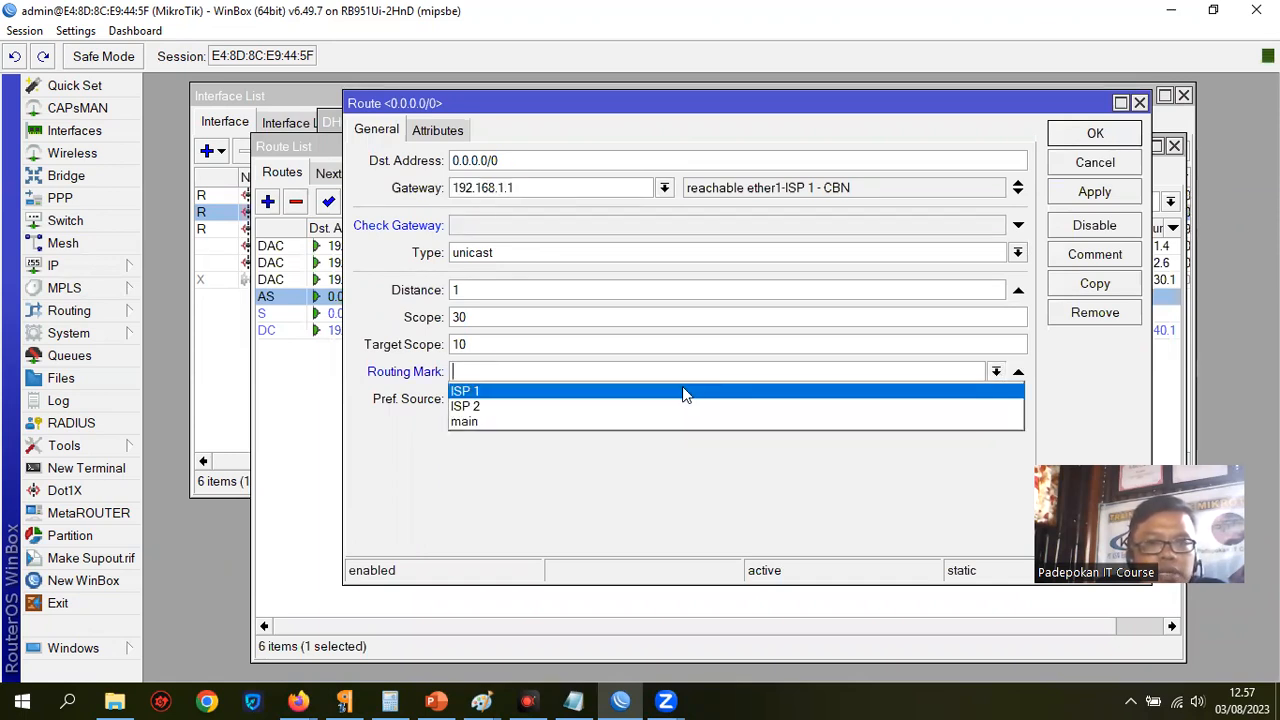
{"action": "left_click", "coordinate": [684, 390]}
{"action": "left_click", "coordinate": [1094, 192]}
{"action": "left_click", "coordinate": [1095, 133]}
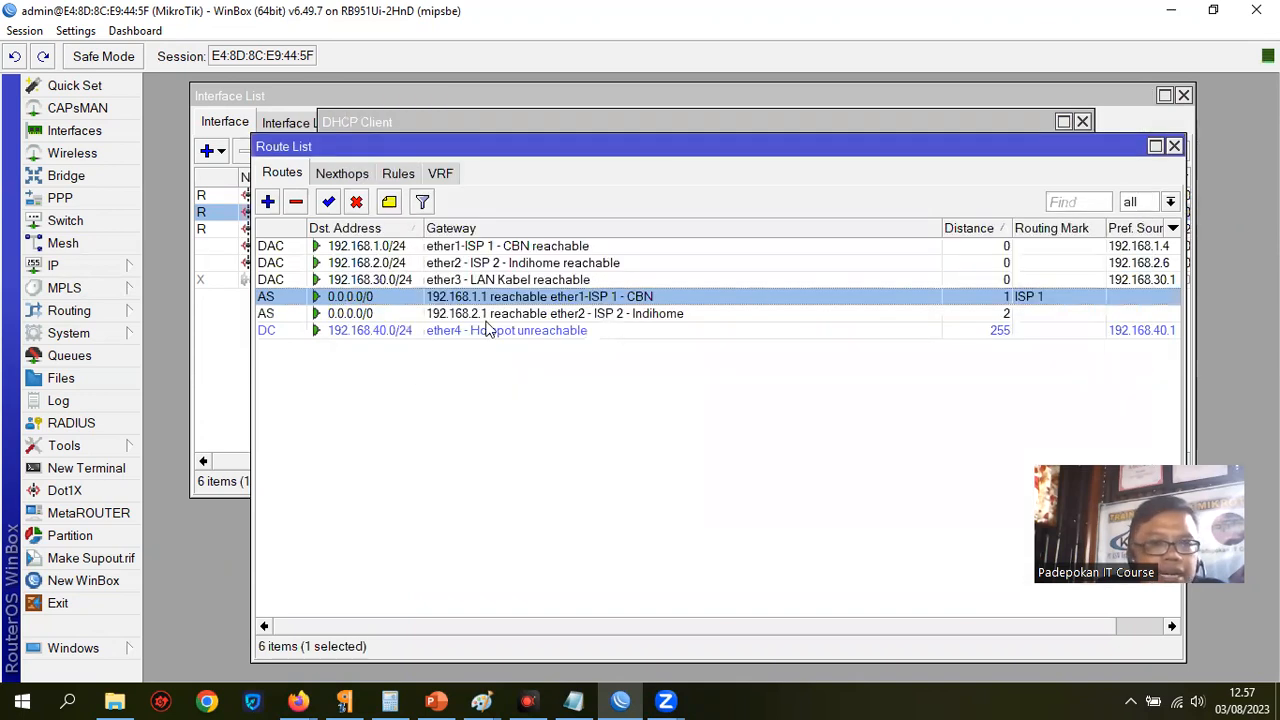
Set the routing mark of the default route through 192.168.2.1 to ISP 2 and save it
{"action": "double_click", "coordinate": [656, 314]}
{"action": "left_click", "coordinate": [638, 376]}
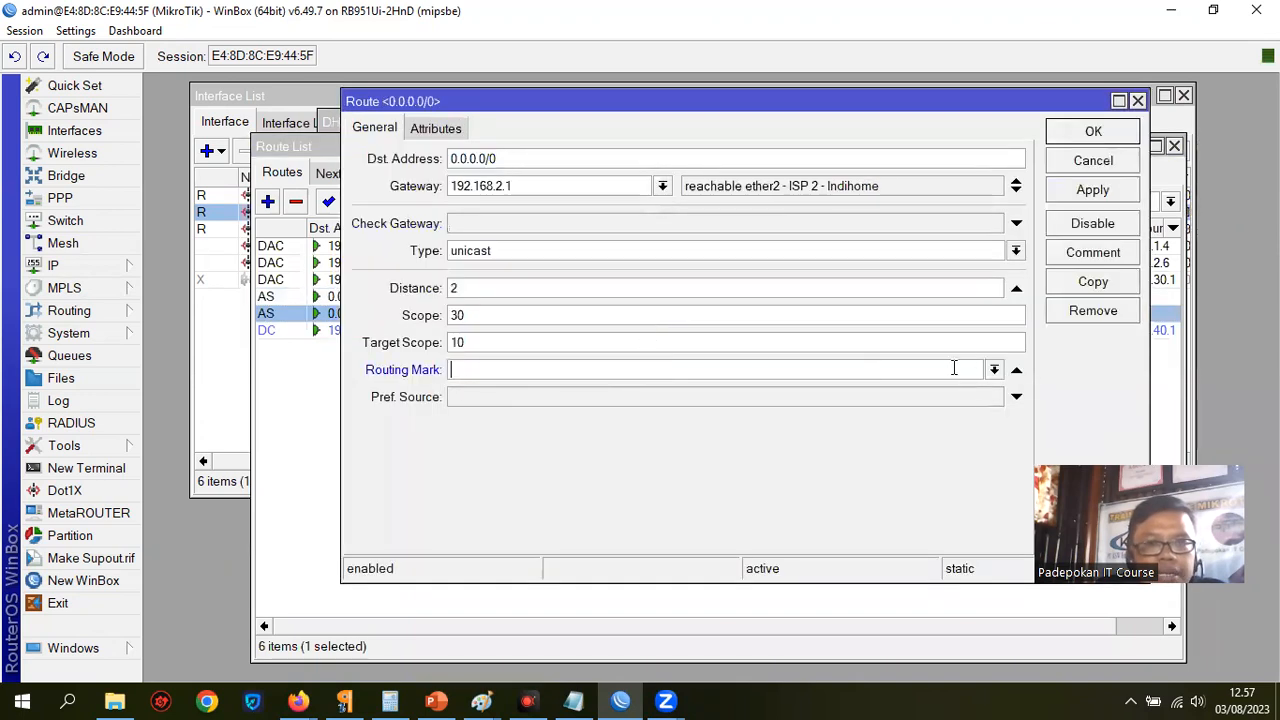
{"action": "left_click", "coordinate": [994, 370]}
{"action": "left_click", "coordinate": [673, 404]}
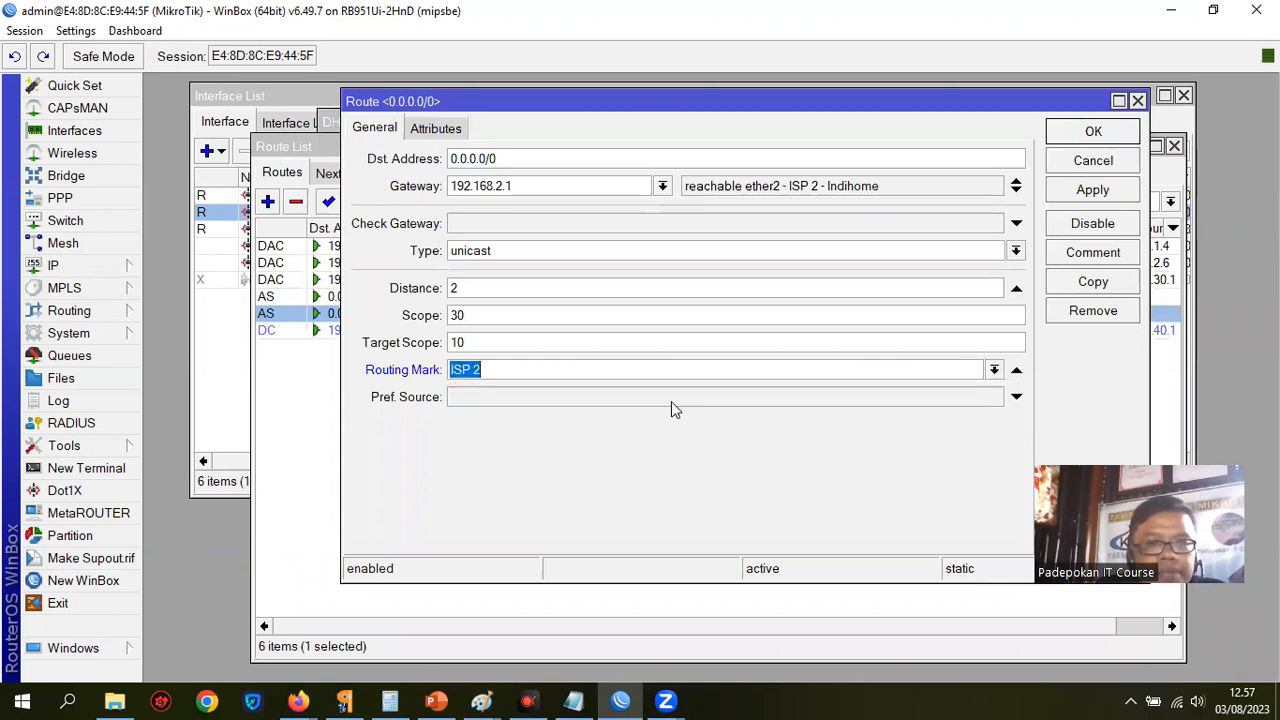
{"action": "left_click", "coordinate": [1102, 195]}
{"action": "left_click", "coordinate": [1100, 131]}
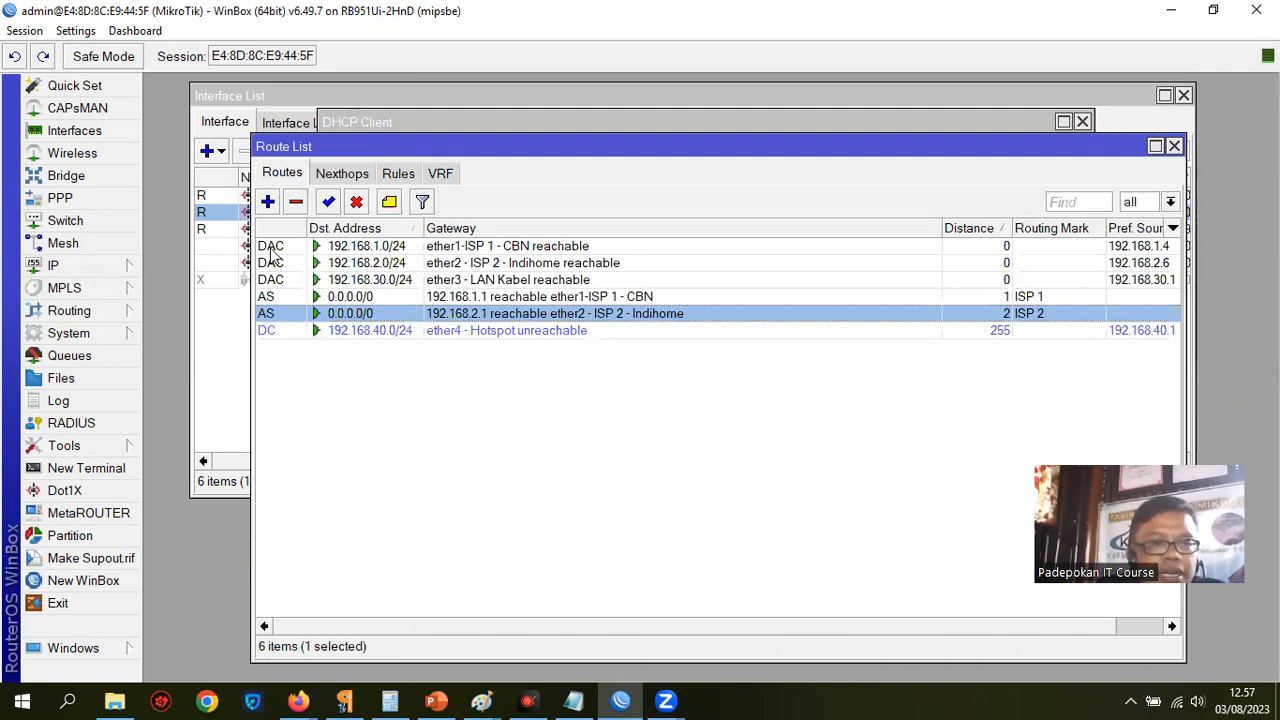
Start a new 0.0.0.0/0 route with the two gateways 192.168.1.1 and 192.168.2.1
{"action": "left_click", "coordinate": [267, 201]}
{"action": "left_click_drag", "start_coordinate": [543, 100], "coordinate": [623, 139]}
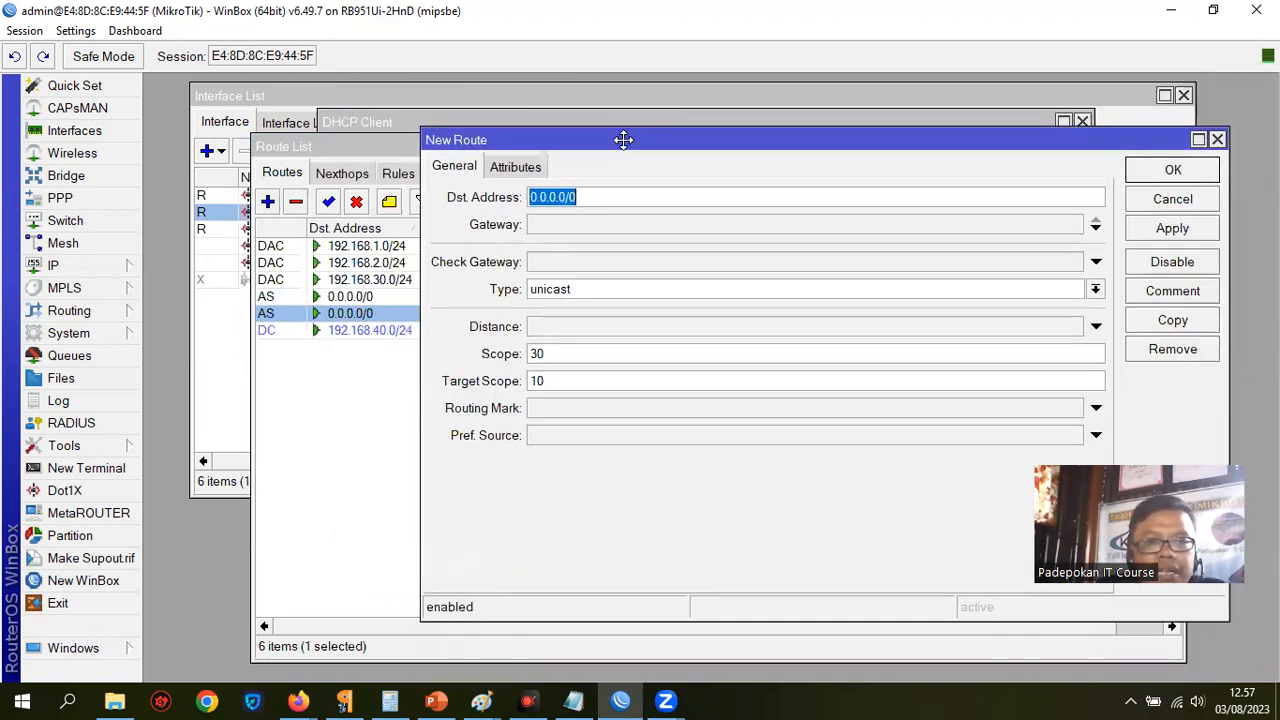
{"action": "left_click", "coordinate": [705, 225]}
{"action": "type", "text": "192"}
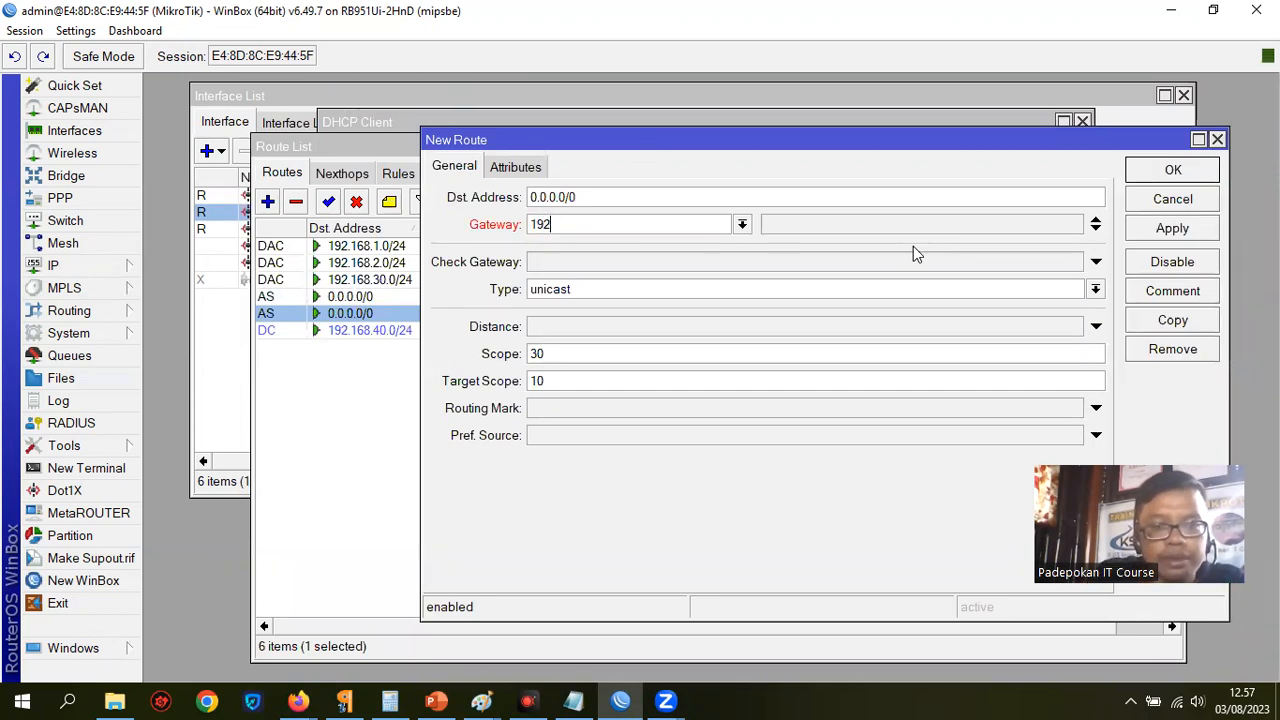
{"action": "type", "text": ".168.1.1"}
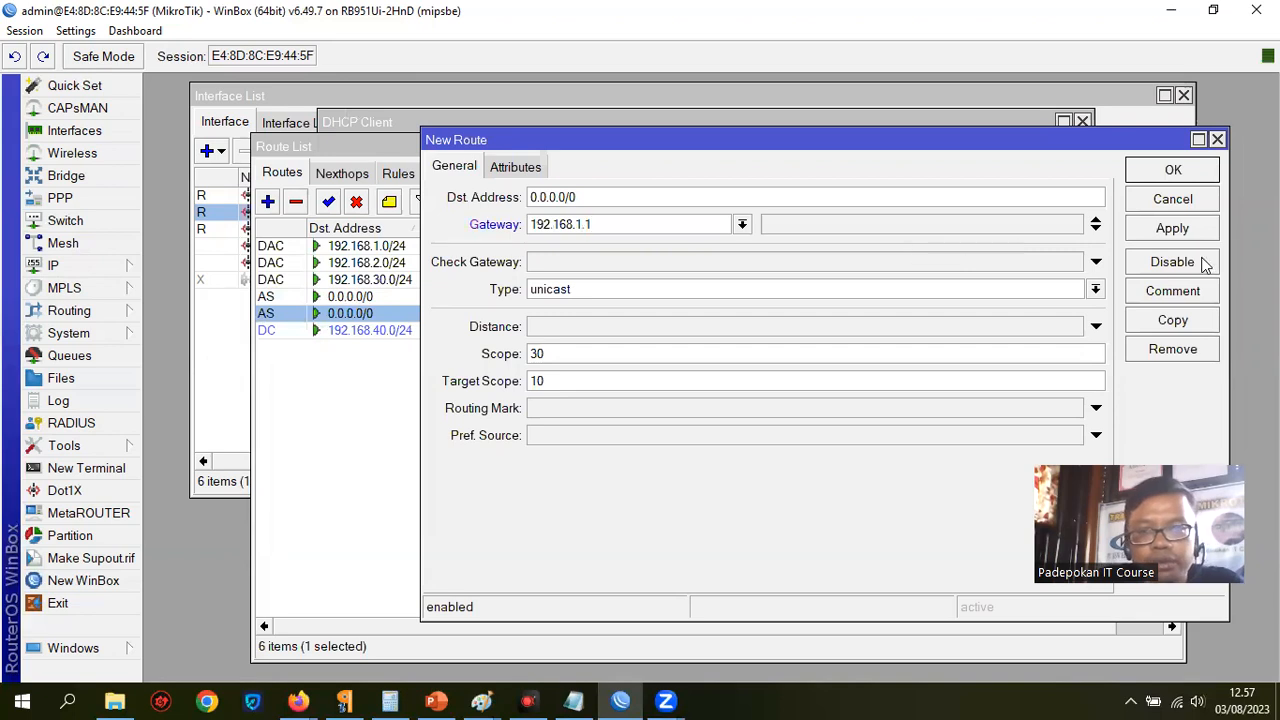
{"action": "left_click", "coordinate": [1096, 229]}
{"action": "type", "text": "192.168.2.1"}
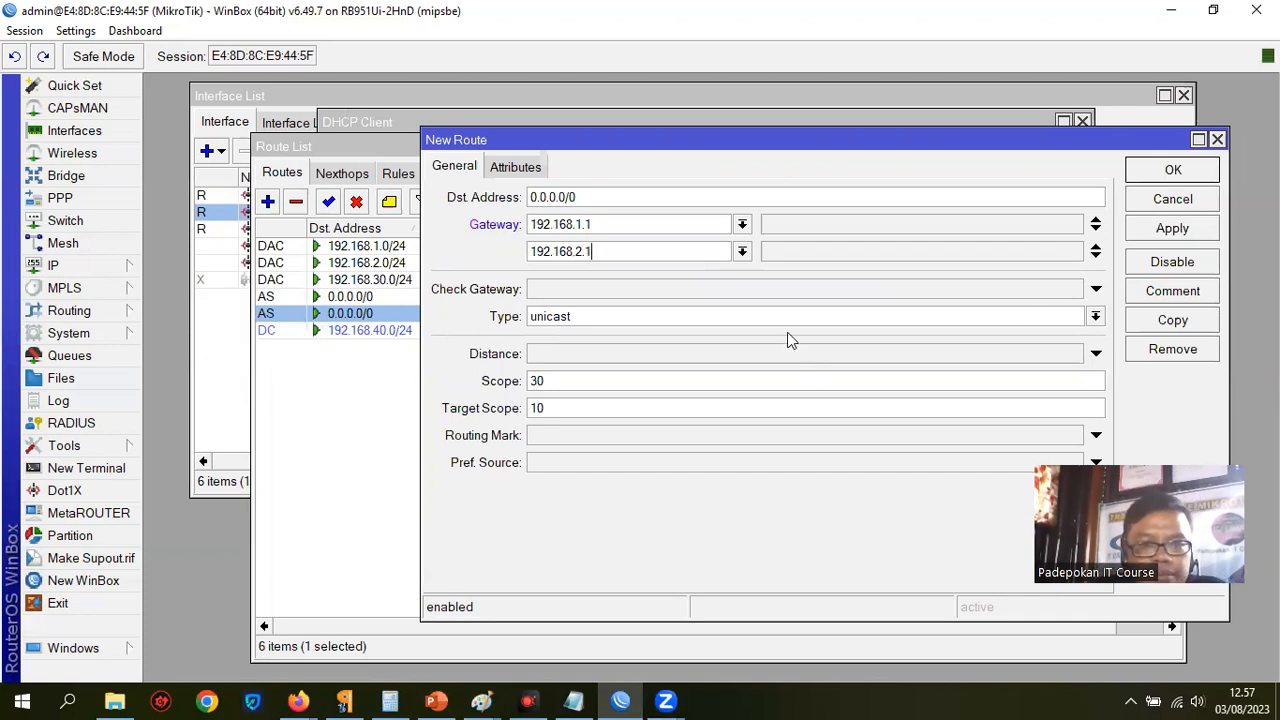
Set Check Gateway to ping for the new two-gateway route and save it
{"action": "left_click", "coordinate": [797, 288]}
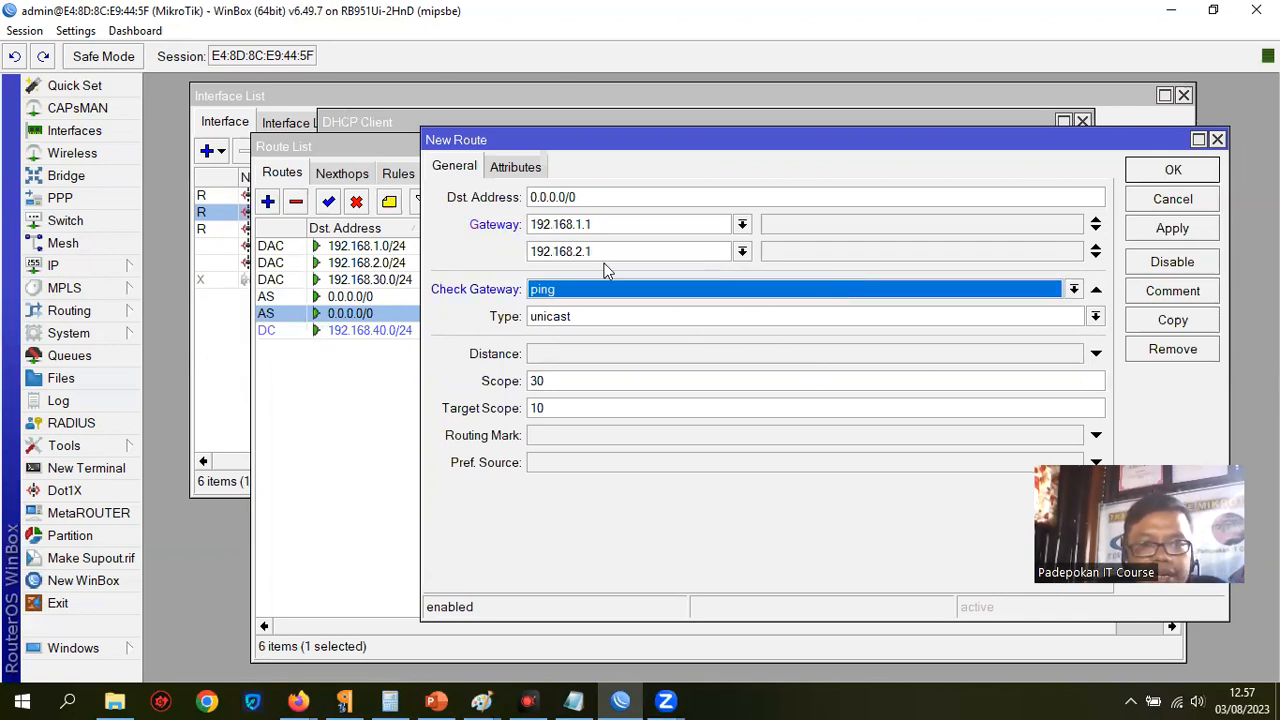
{"action": "left_click", "coordinate": [1073, 289]}
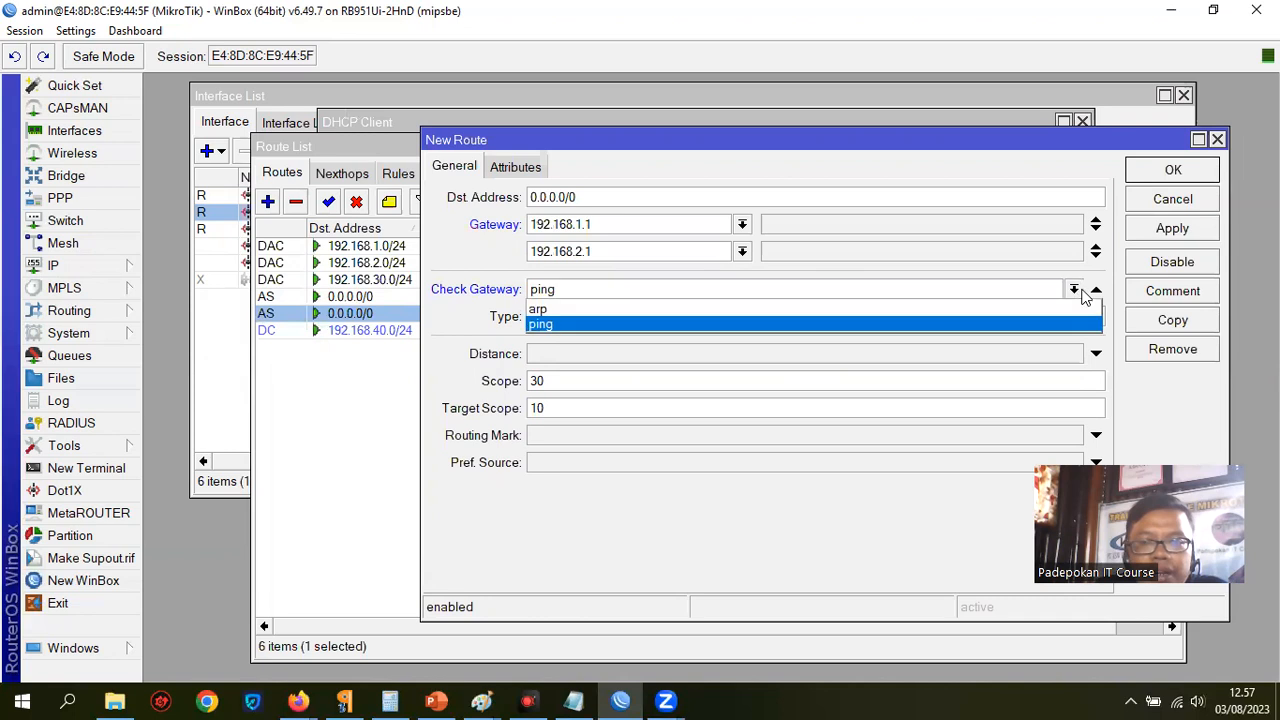
{"action": "left_click", "coordinate": [575, 325]}
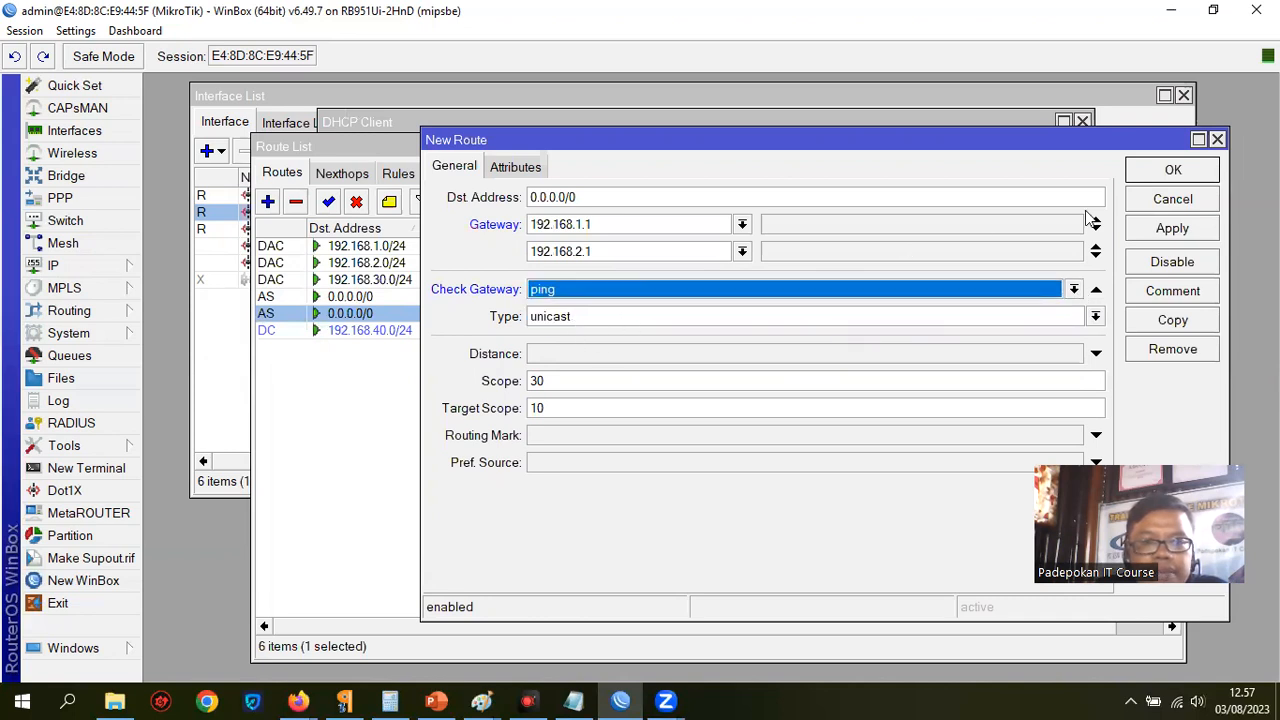
{"action": "left_click", "coordinate": [1162, 226]}
{"action": "left_click", "coordinate": [1172, 170]}
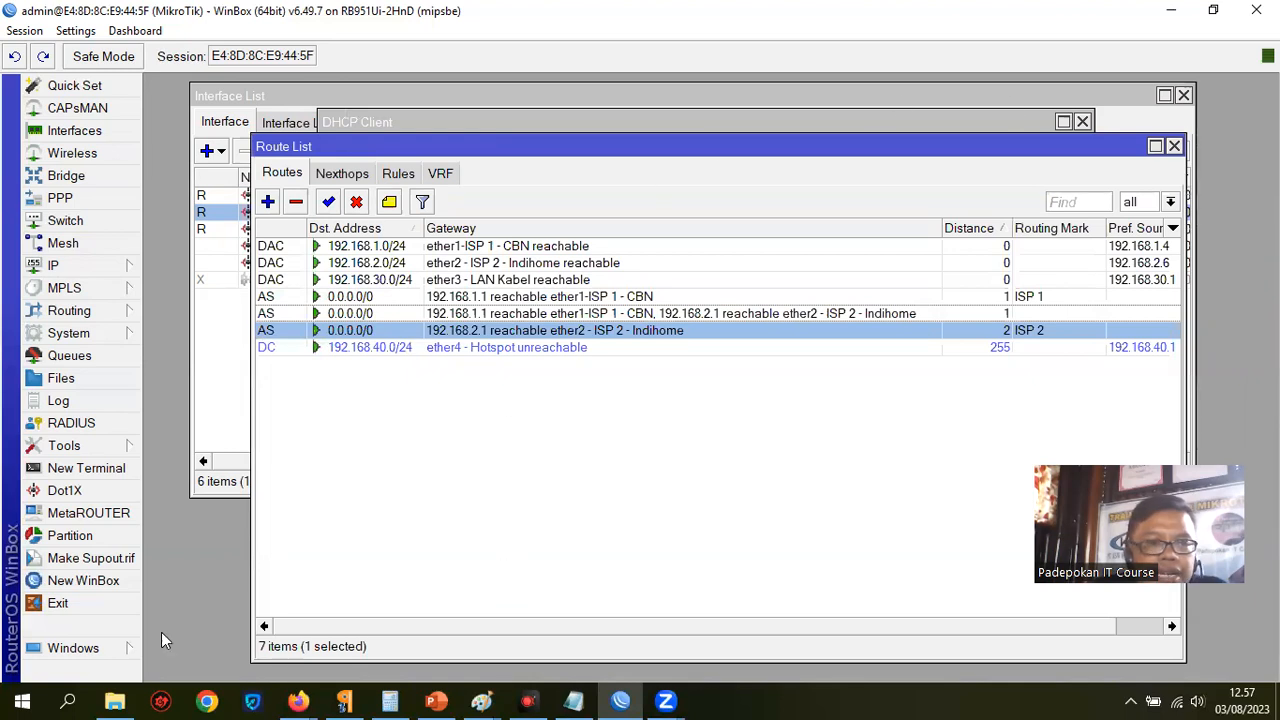
Run a continuous ping to google.com in a new terminal and move its window clear of the route list
{"action": "left_click", "coordinate": [80, 468]}
{"action": "type", "text": "ping google.com"}
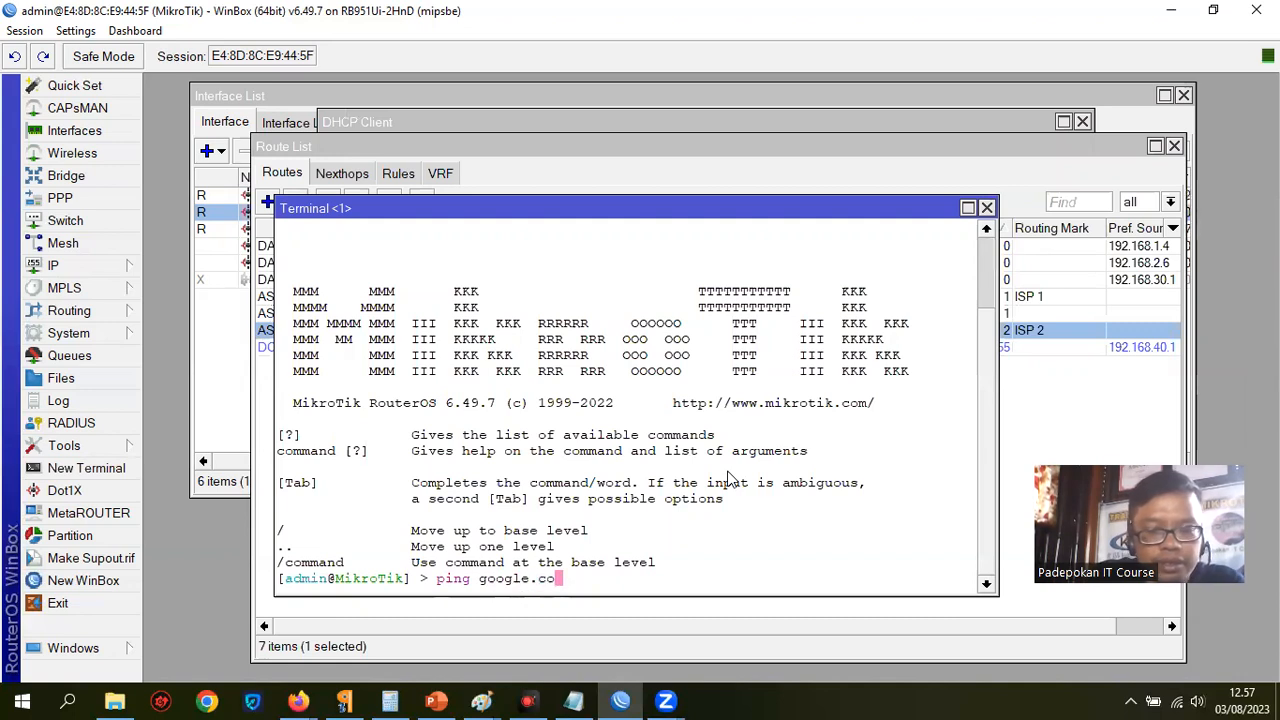
{"action": "key", "text": "Return"}
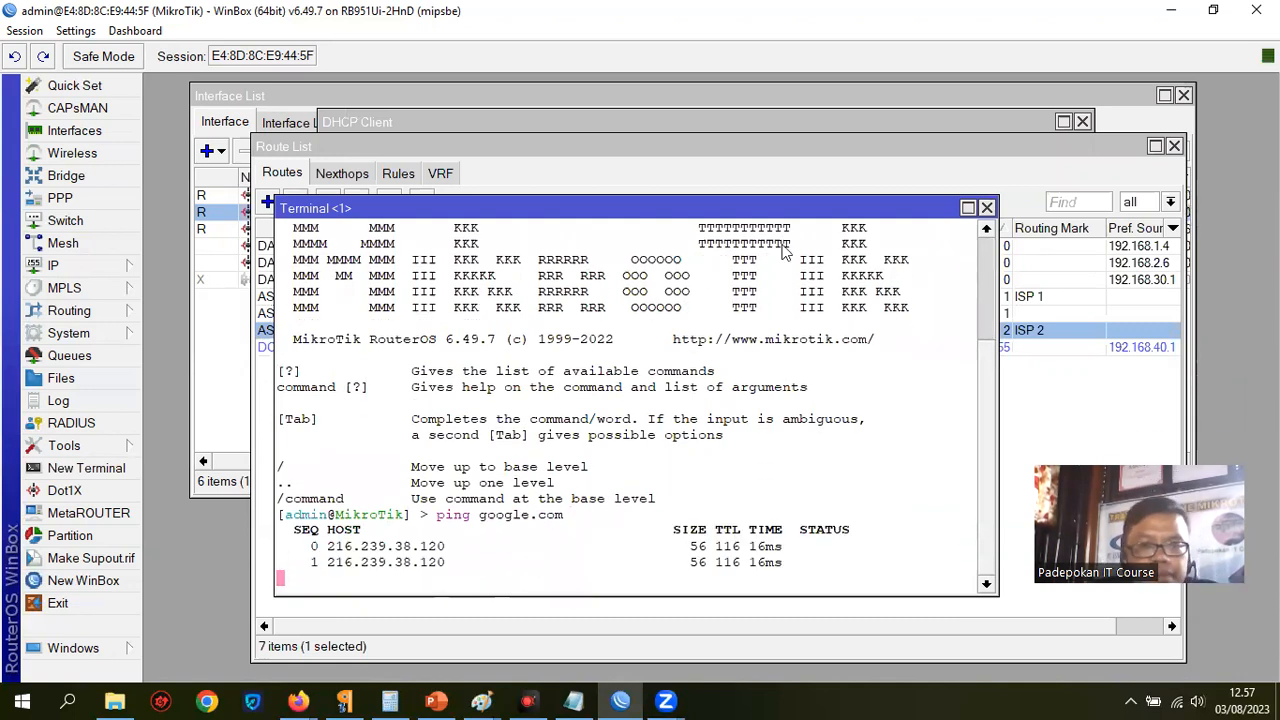
{"action": "left_click_drag", "start_coordinate": [943, 339], "coordinate": [734, 370]}
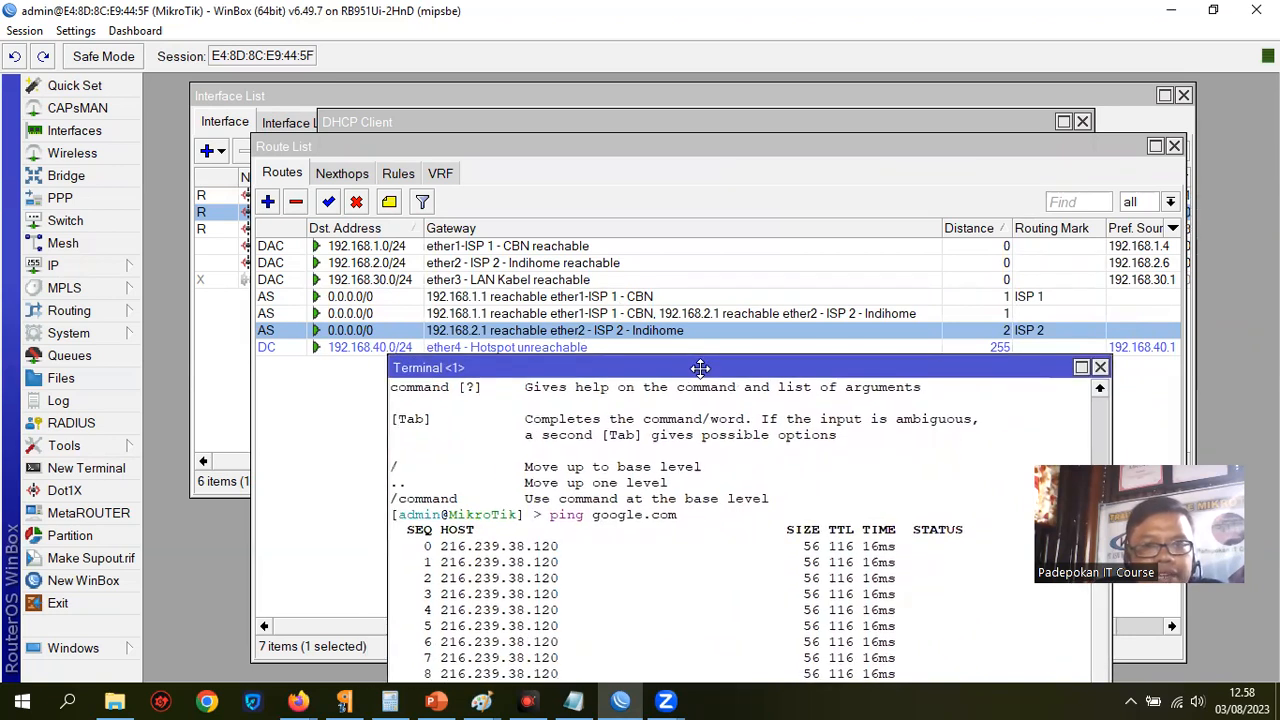
{"action": "left_click_drag", "start_coordinate": [679, 377], "coordinate": [719, 109]}
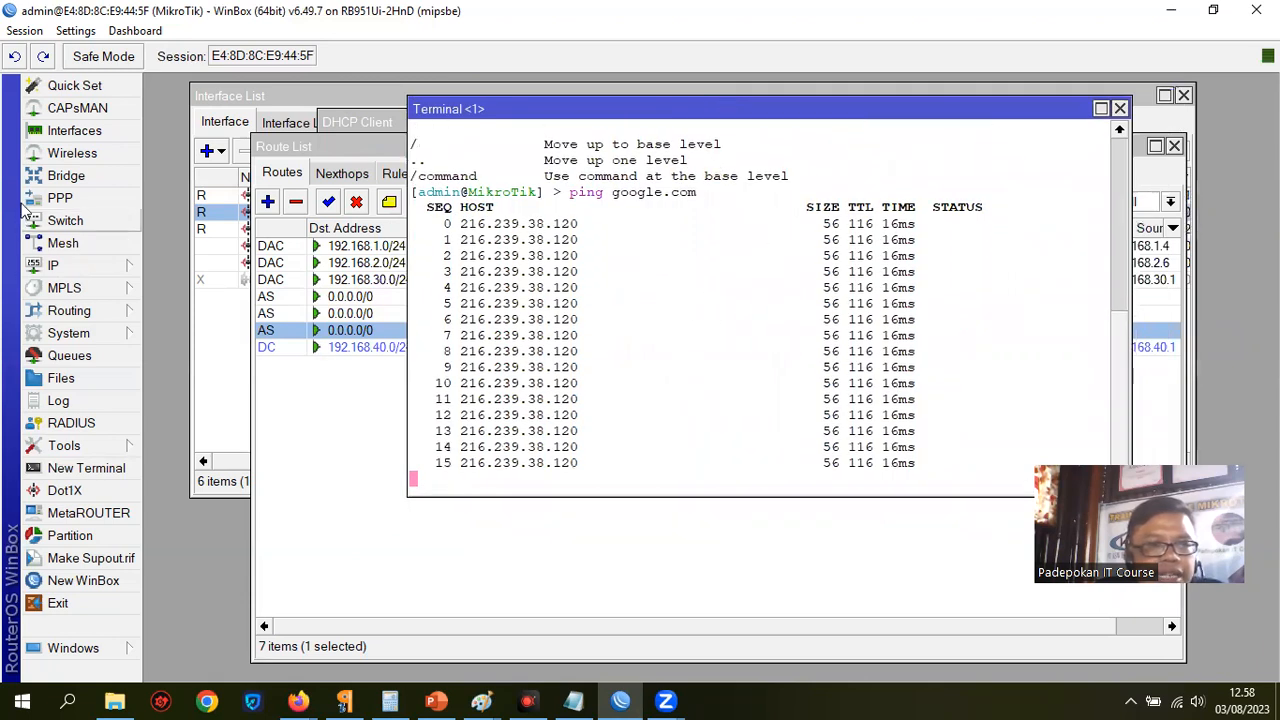
Disable the ether1-ISP 1 - CBN interface and check the running ping in the terminal
{"action": "left_click", "coordinate": [60, 130]}
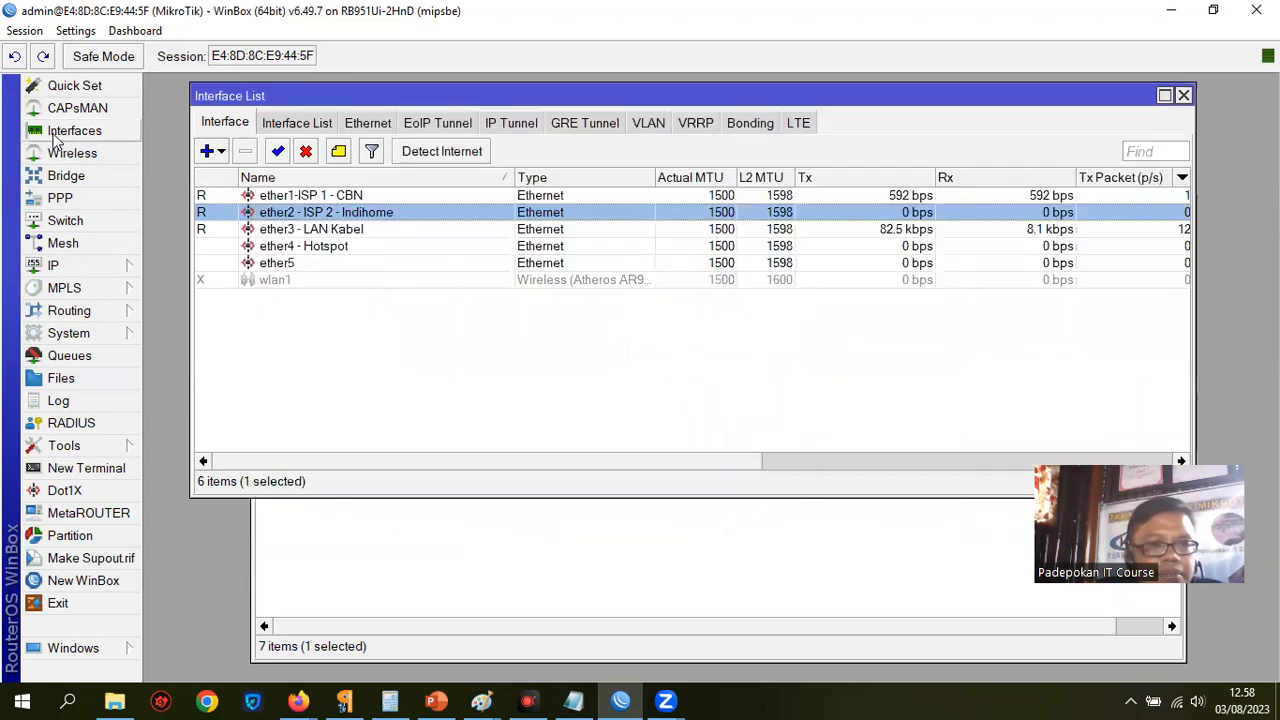
{"action": "left_click", "coordinate": [356, 196]}
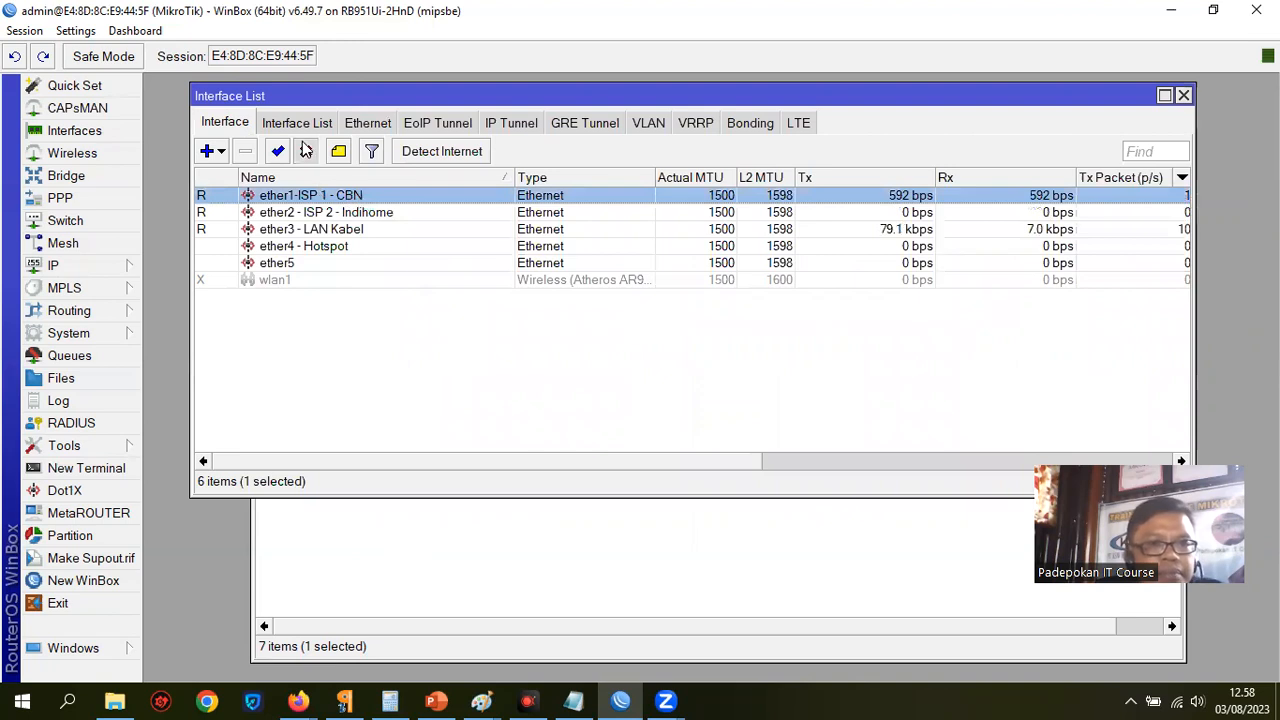
{"action": "left_click", "coordinate": [306, 150]}
{"action": "left_click_drag", "start_coordinate": [606, 97], "coordinate": [727, 363]}
{"action": "left_click", "coordinate": [717, 260]}
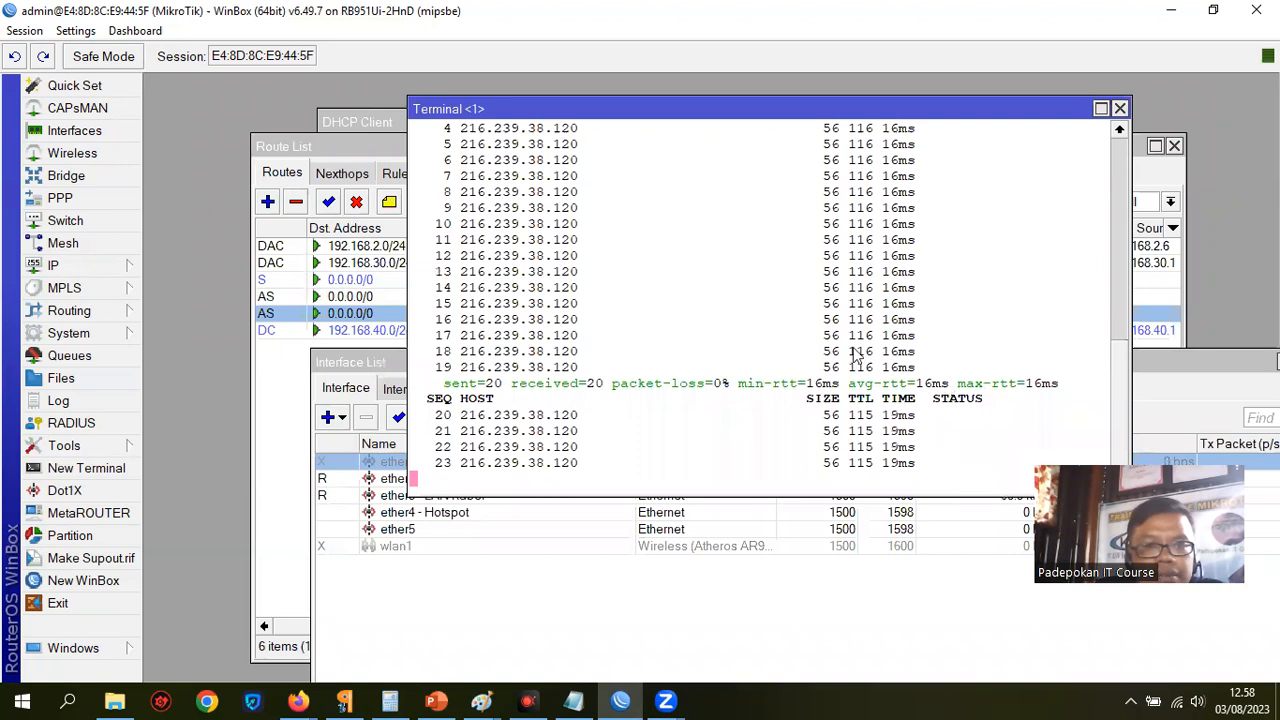
Examine the status of both gateways of the combined default route in the route list
{"action": "left_click", "coordinate": [350, 148]}
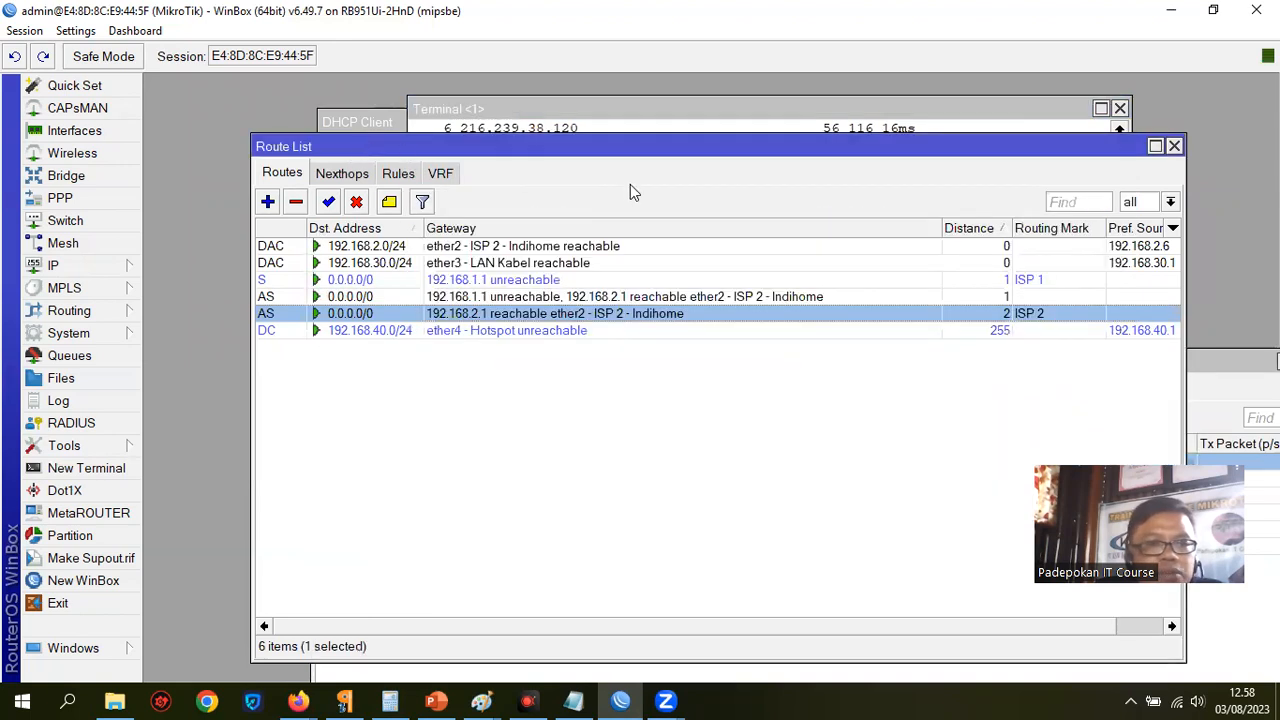
{"action": "double_click", "coordinate": [729, 296]}
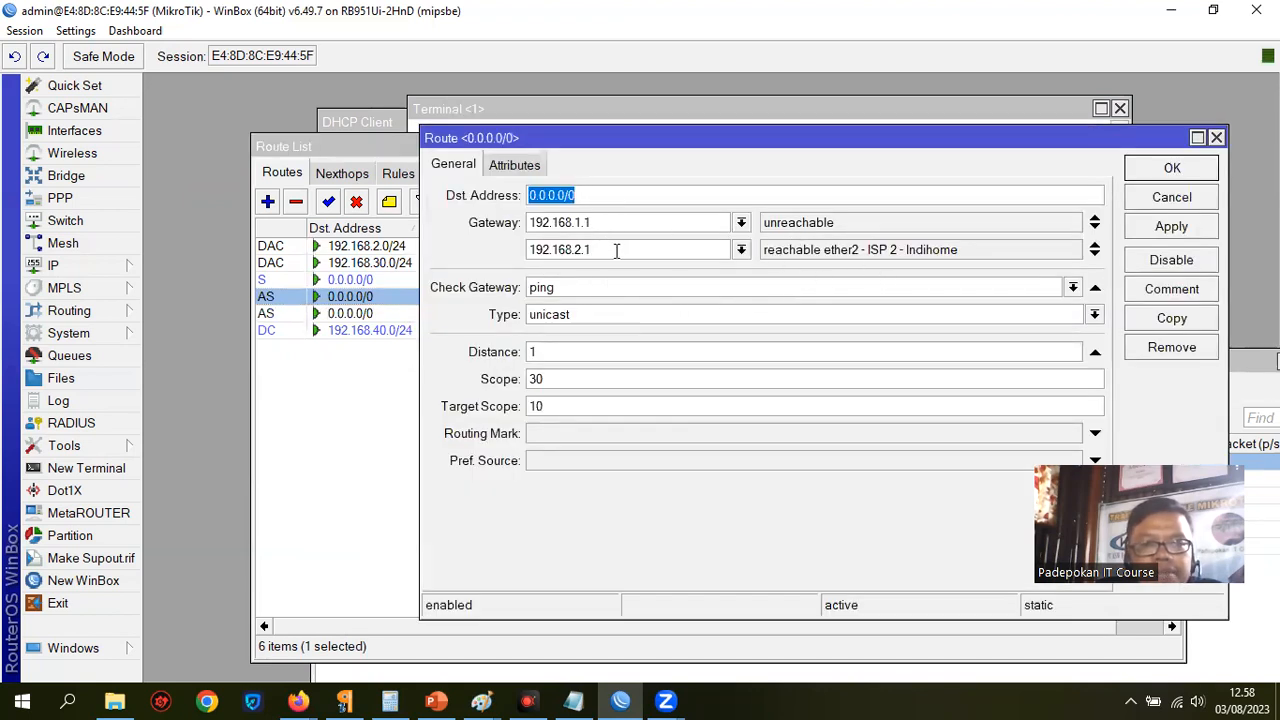
{"action": "double_click", "coordinate": [538, 252]}
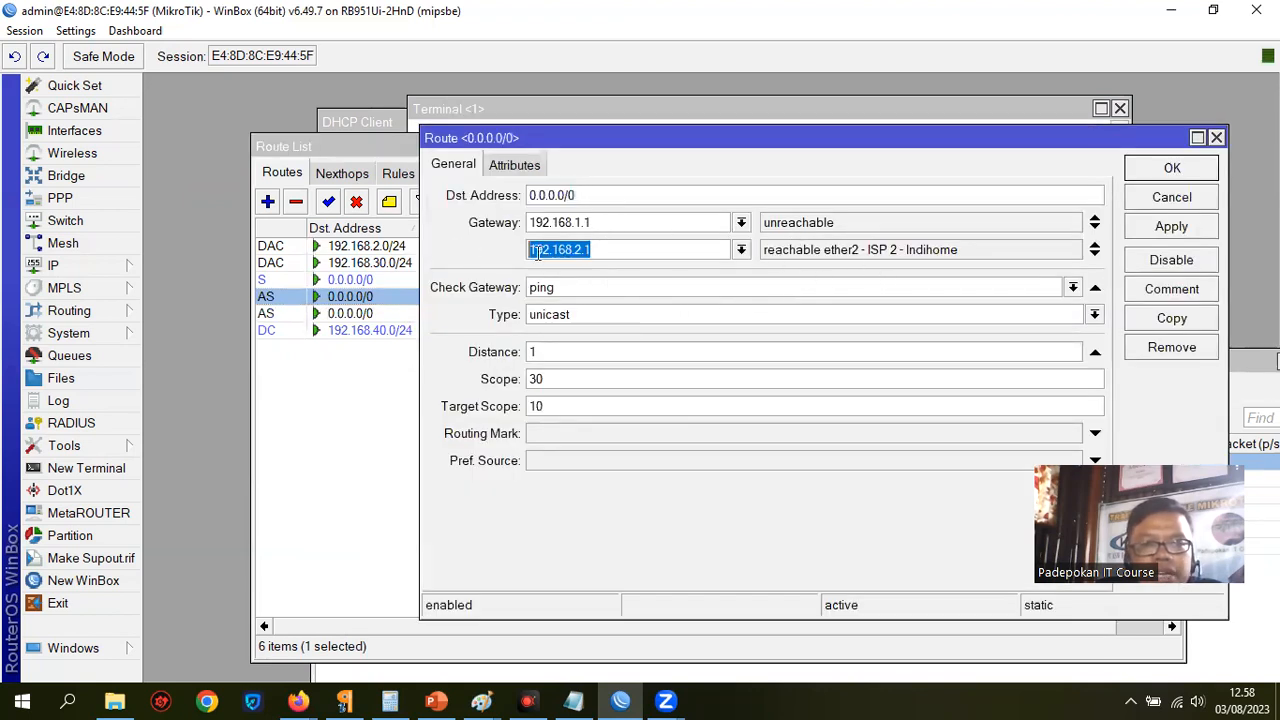
{"action": "left_click", "coordinate": [1171, 170]}
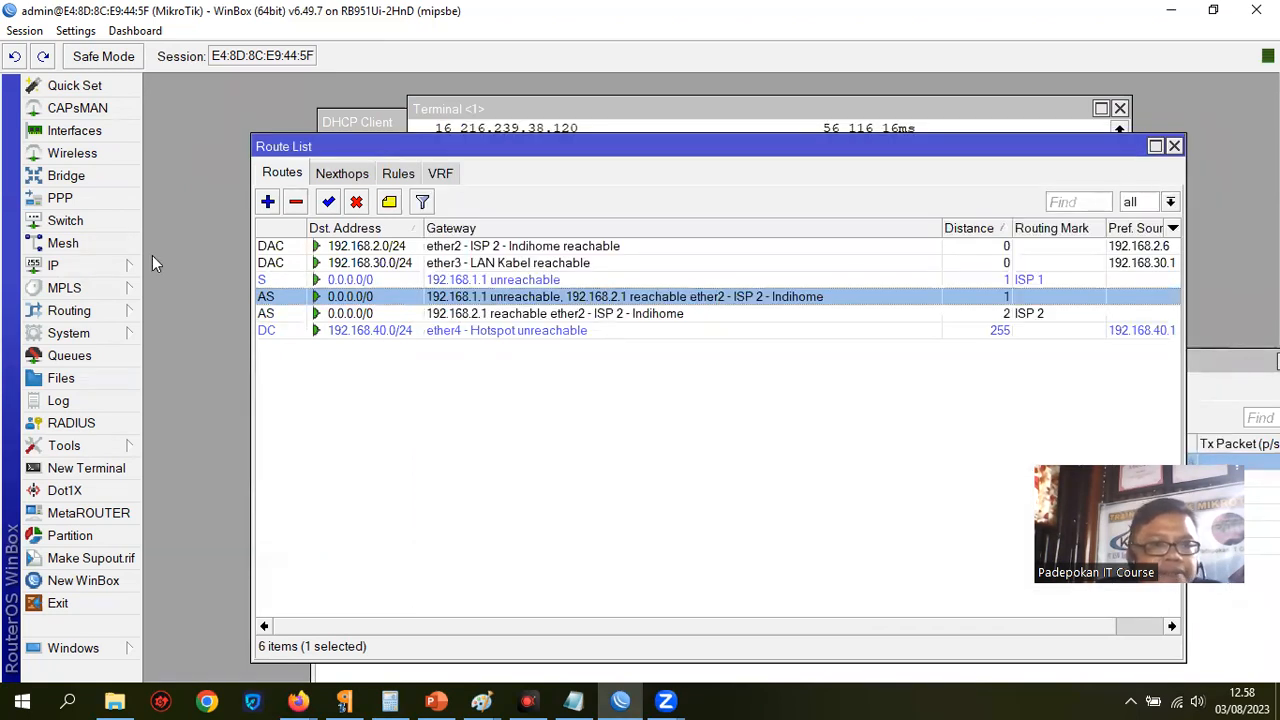
Re-enable the ether1-ISP 1 - CBN interface in the interface list
{"action": "left_click", "coordinate": [74, 130]}
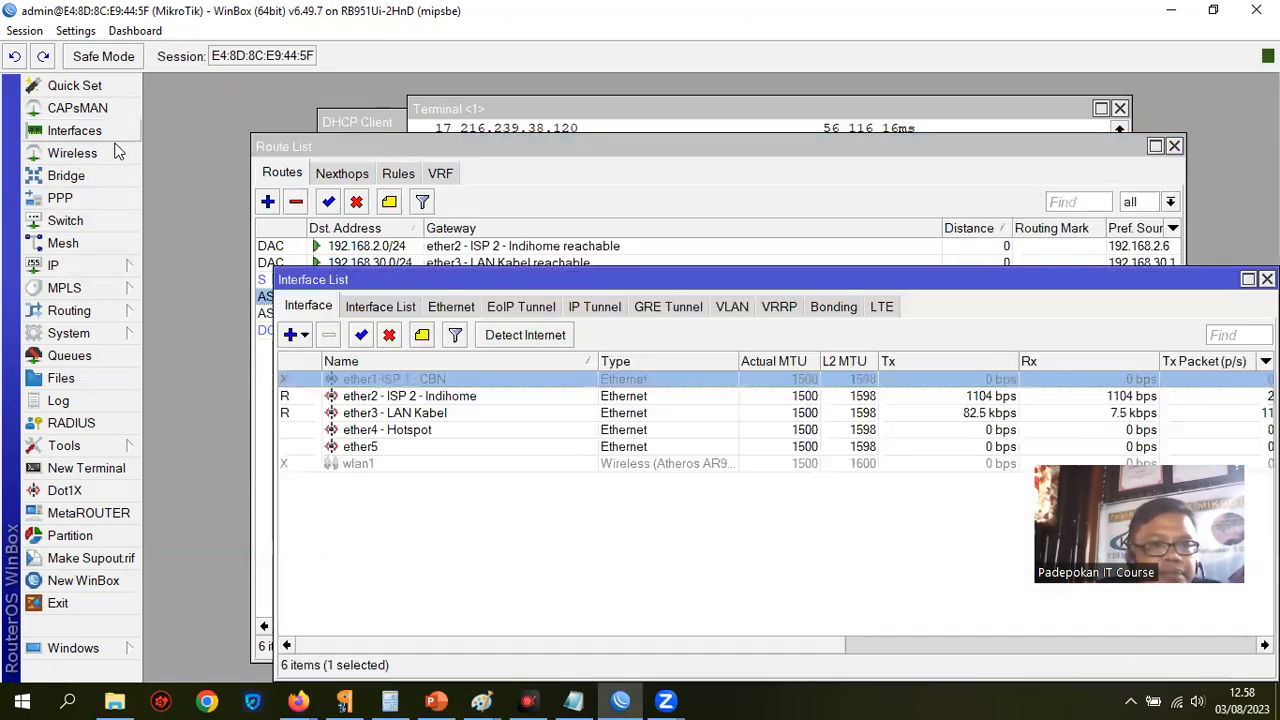
{"action": "left_click", "coordinate": [361, 335]}
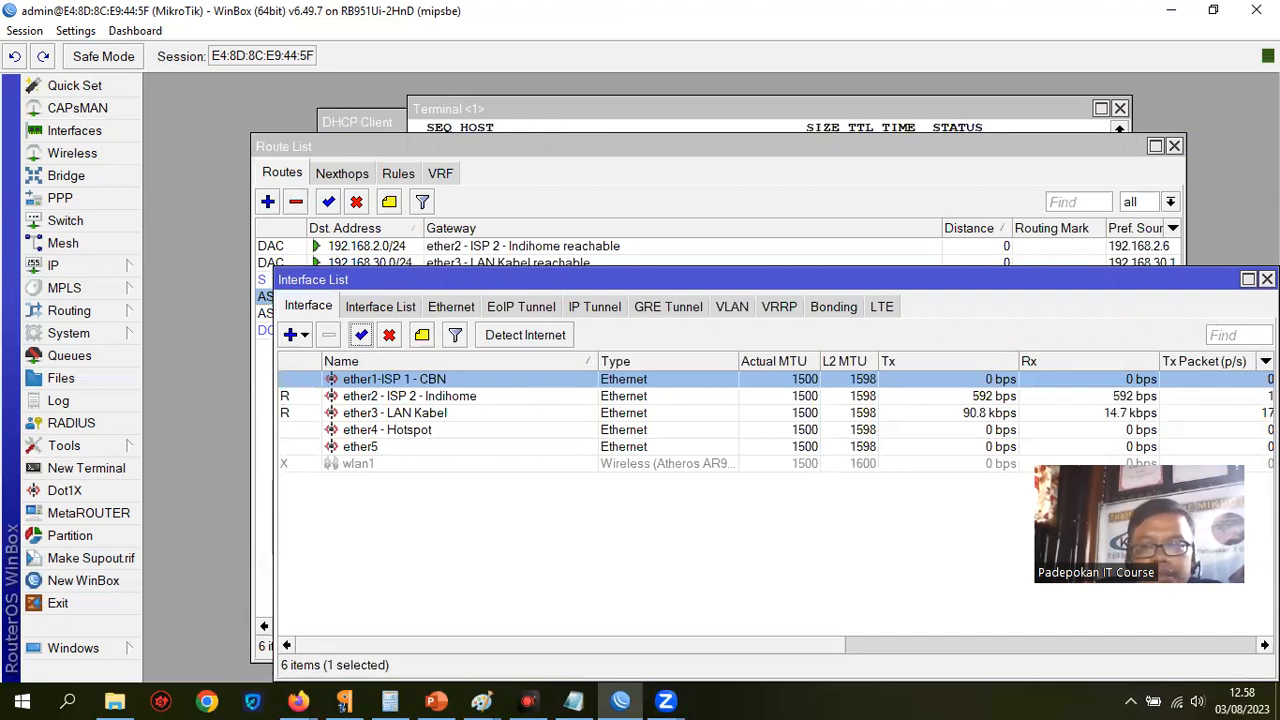
Close the interface list and check the Add Default Route setting of the ether1-ISP 1 - CBN DHCP client
{"action": "left_click", "coordinate": [1267, 280]}
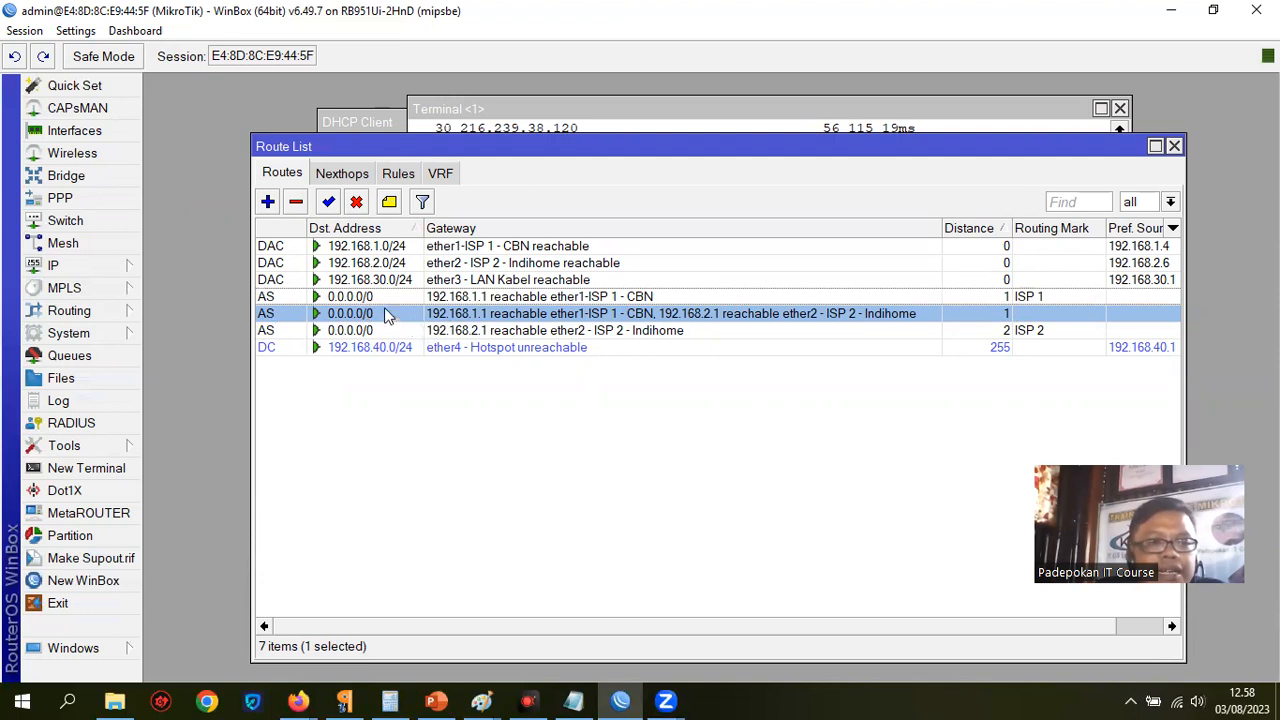
{"action": "left_click", "coordinate": [108, 265]}
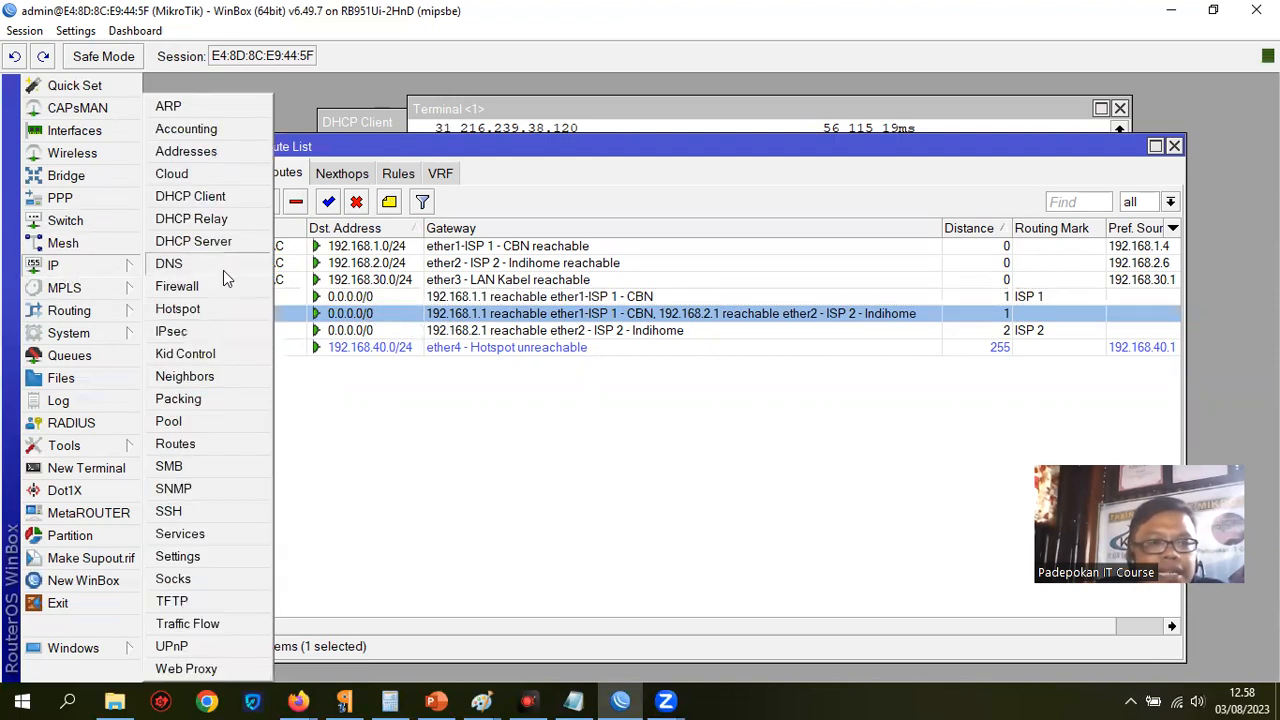
{"action": "left_click", "coordinate": [205, 197]}
{"action": "double_click", "coordinate": [512, 224]}
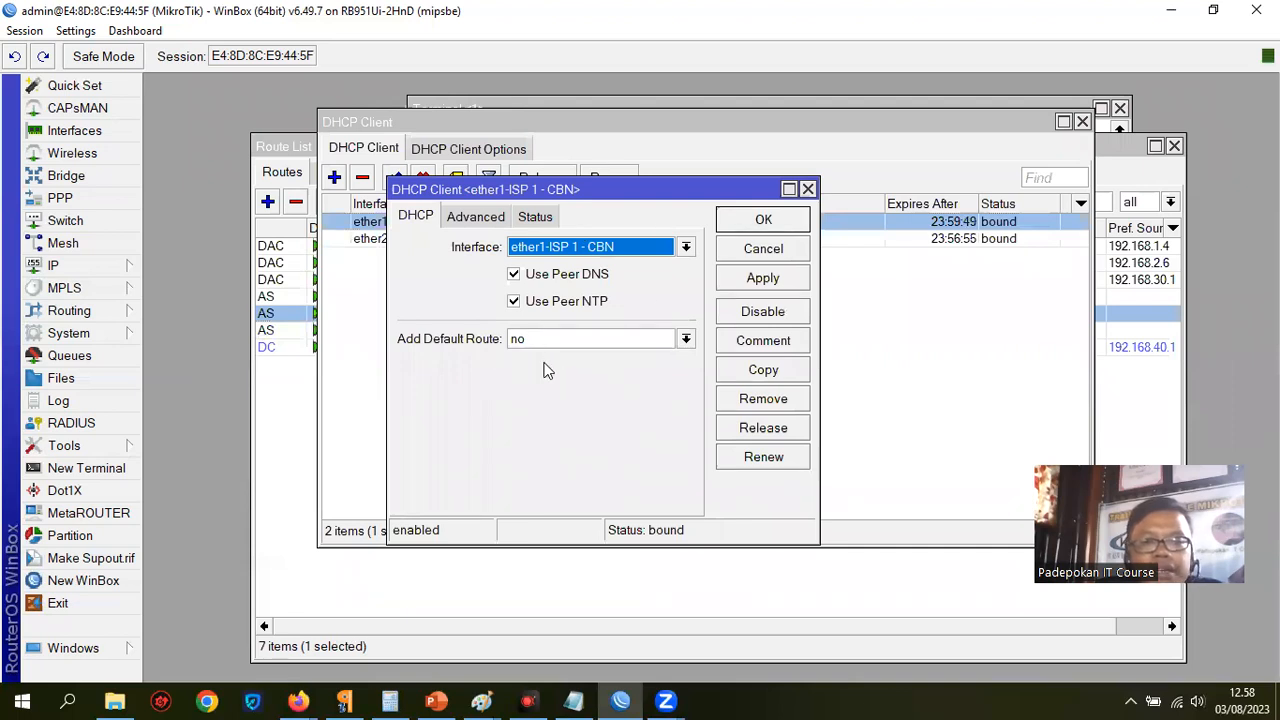
{"action": "left_click", "coordinate": [764, 221]}
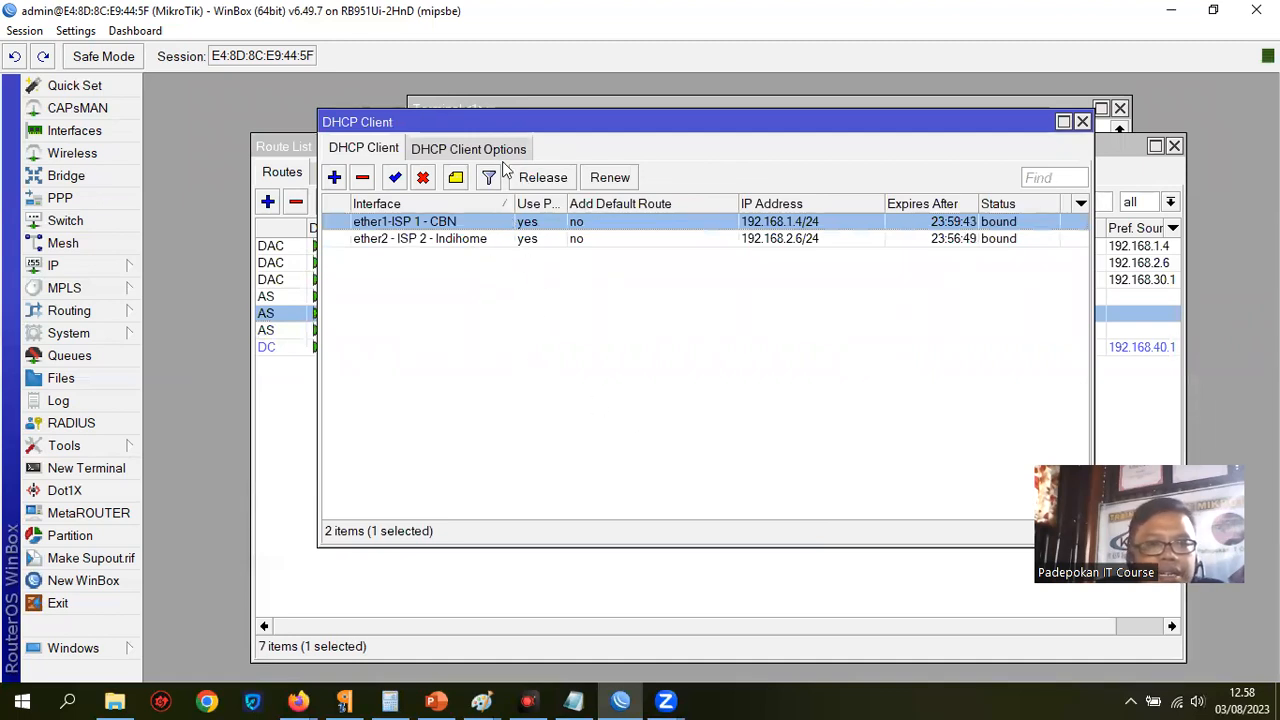
Set Add Default Route to yes for the ether2 - ISP 2 - Indihome DHCP client and apply it
{"action": "left_click_drag", "start_coordinate": [503, 140], "coordinate": [452, 212]}
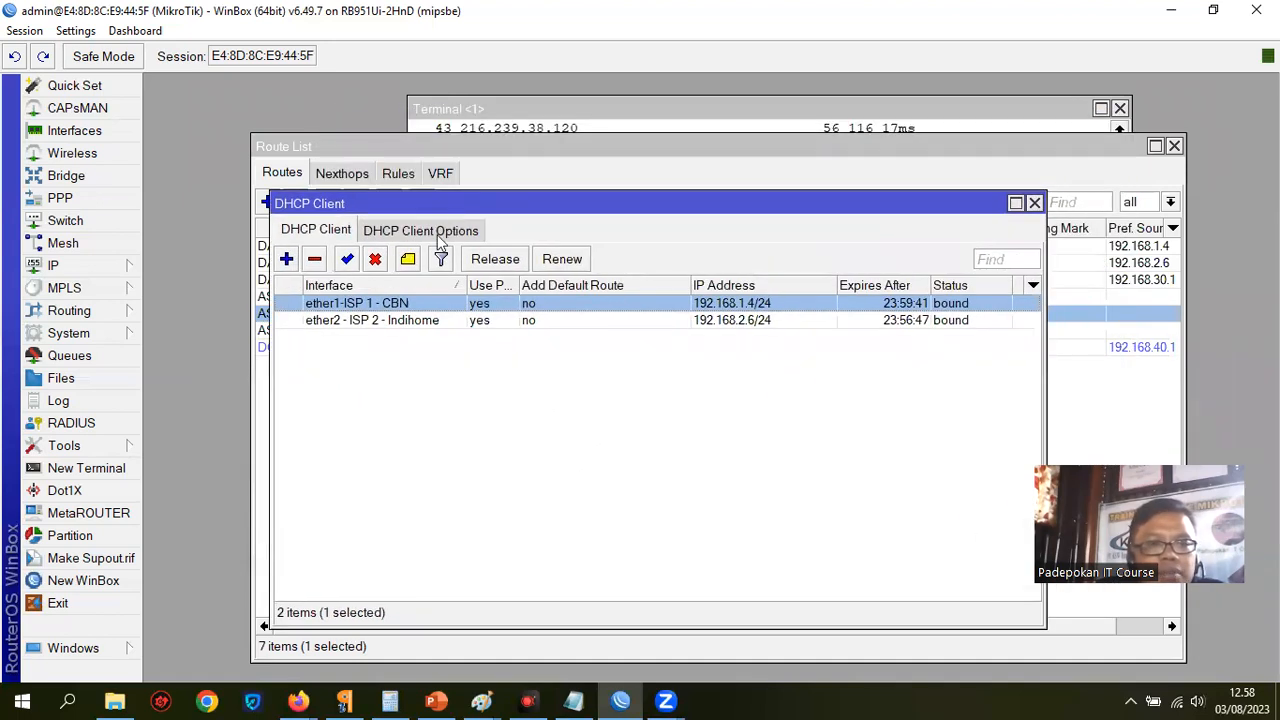
{"action": "double_click", "coordinate": [455, 322]}
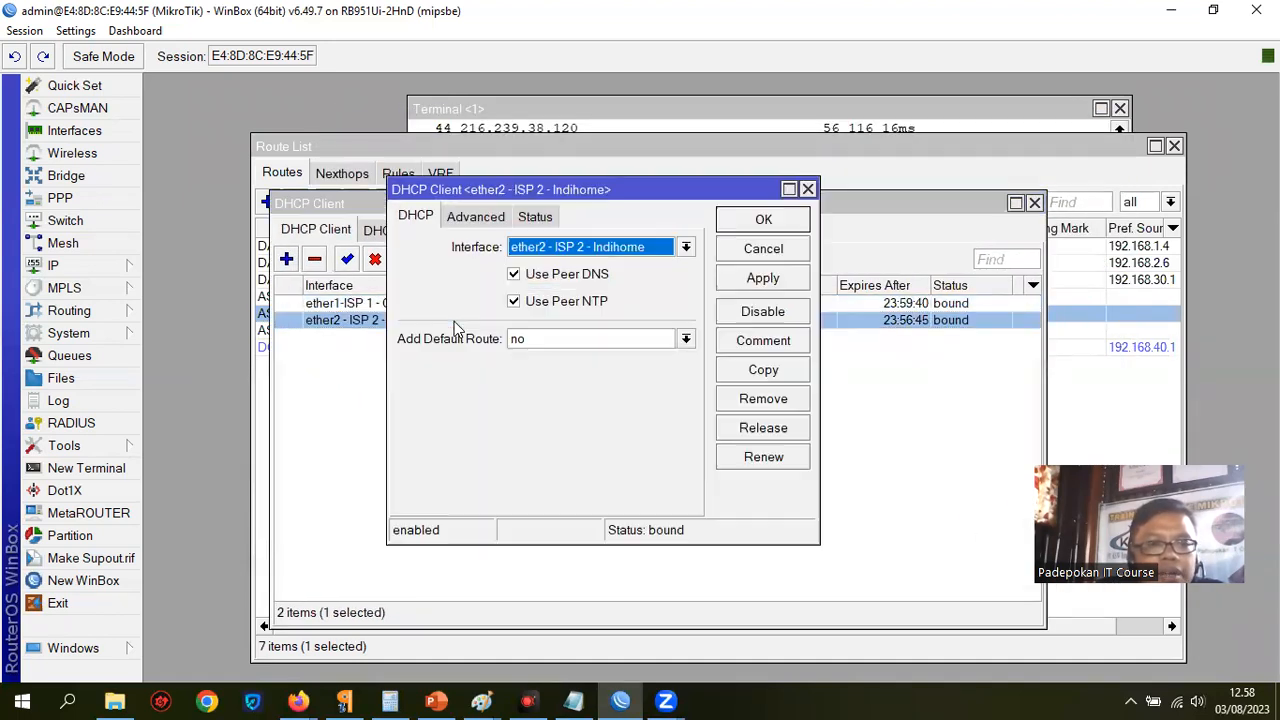
{"action": "left_click", "coordinate": [686, 339]}
{"action": "left_click", "coordinate": [553, 388]}
{"action": "left_click", "coordinate": [768, 280]}
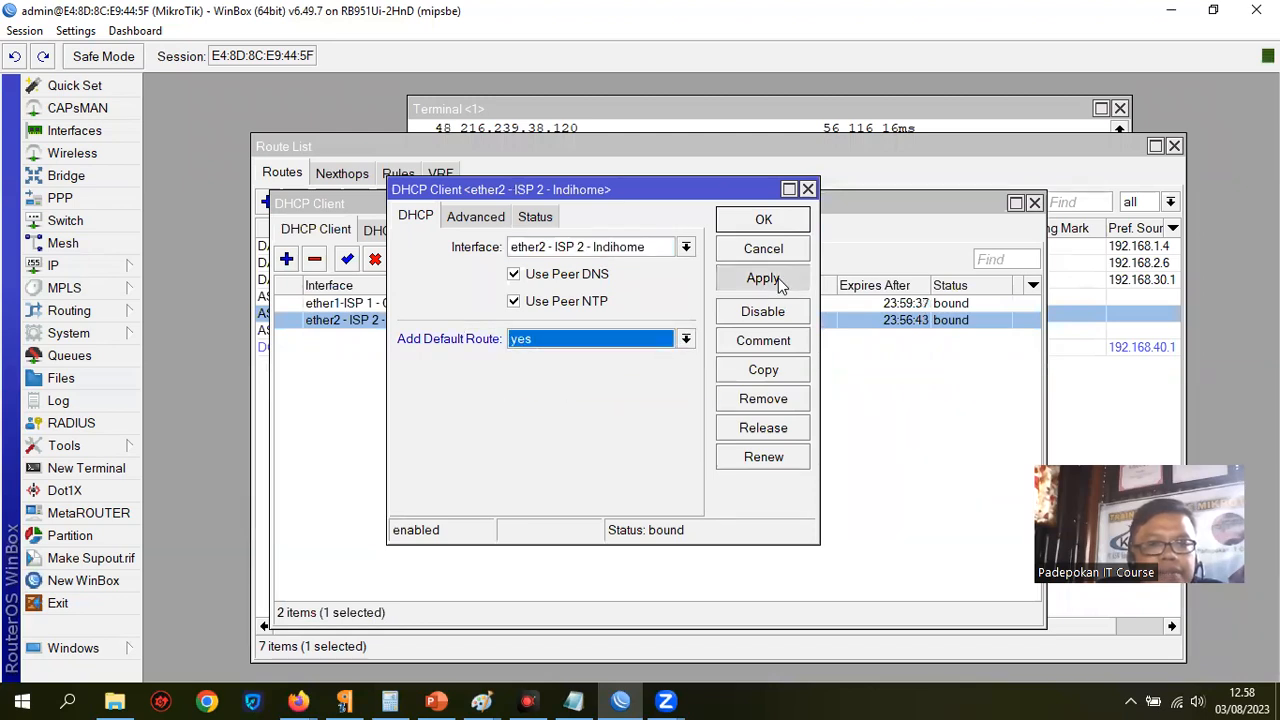
{"action": "left_click", "coordinate": [764, 220]}
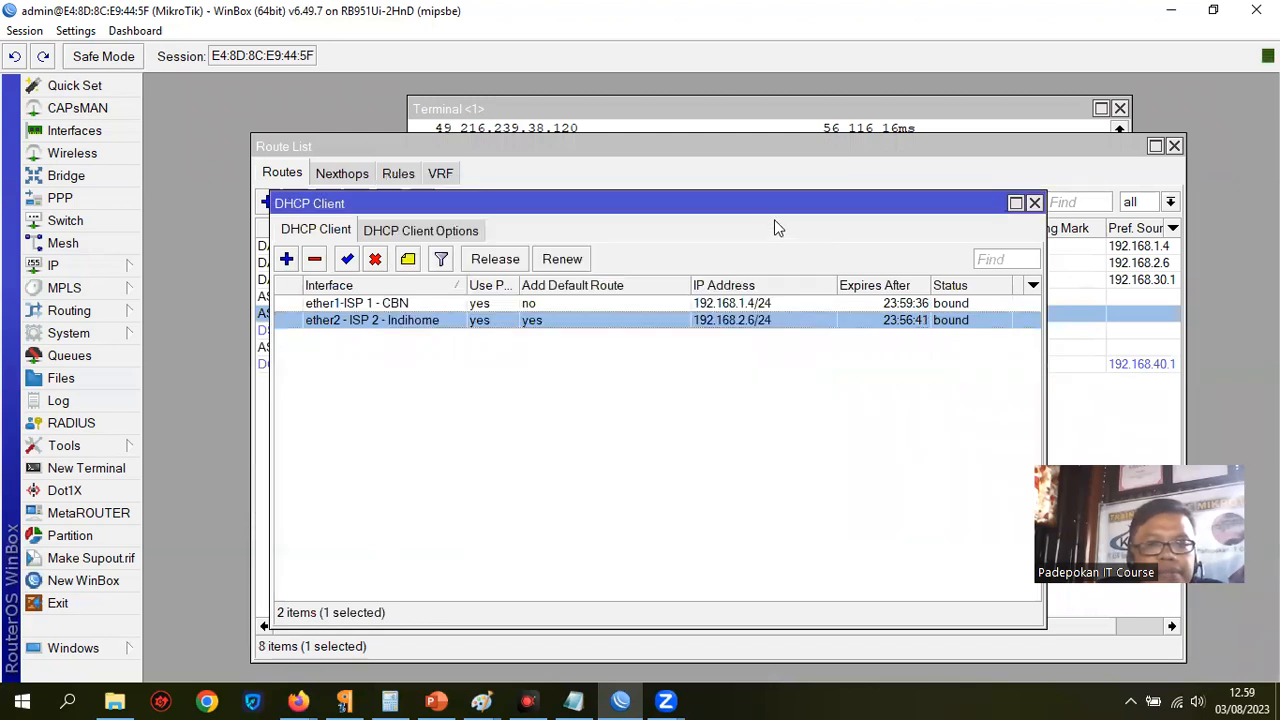
Check the route list for dynamic ISP 2 routes and inspect the details of the 192.168.2.0/24 route
{"action": "left_click", "coordinate": [60, 265]}
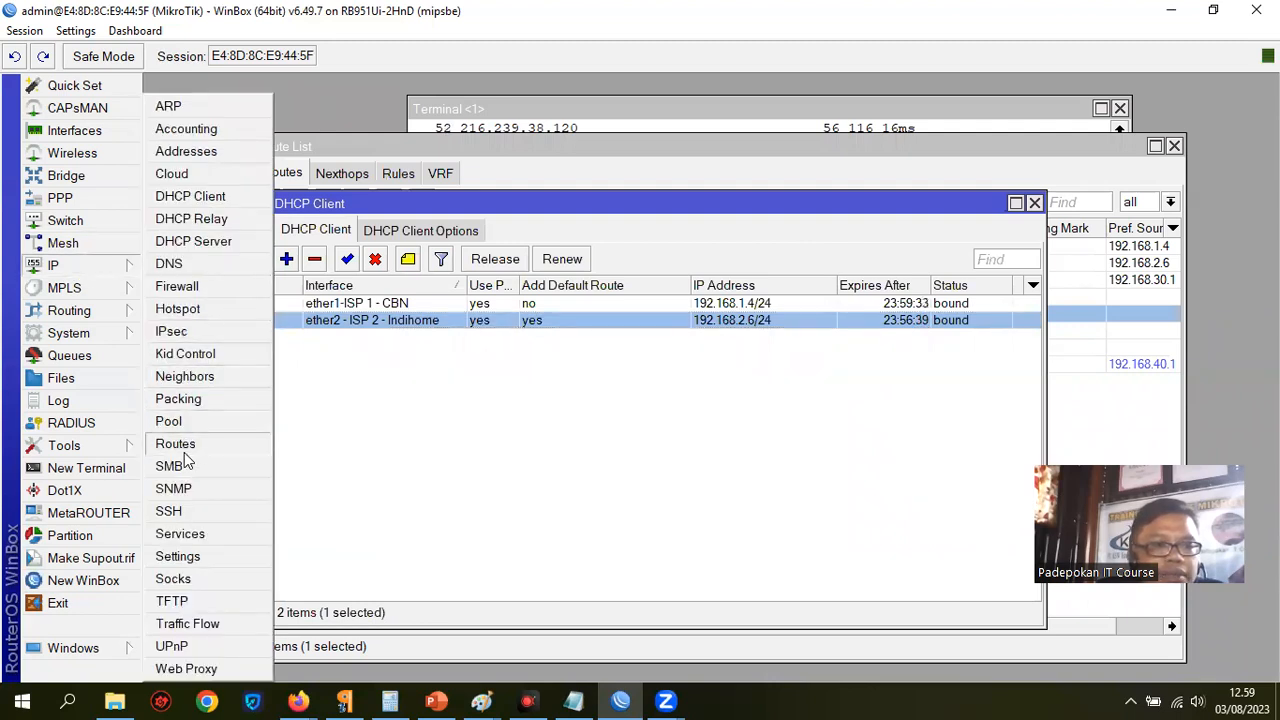
{"action": "left_click", "coordinate": [228, 444]}
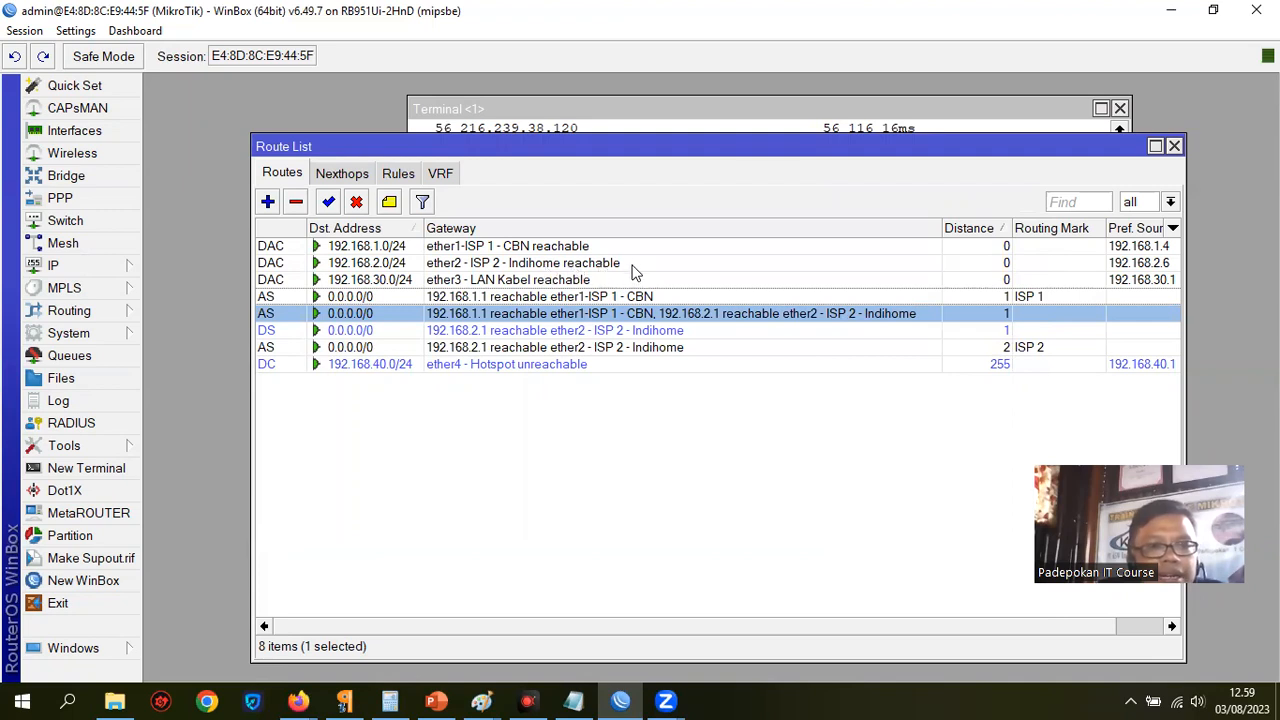
{"action": "double_click", "coordinate": [484, 265]}
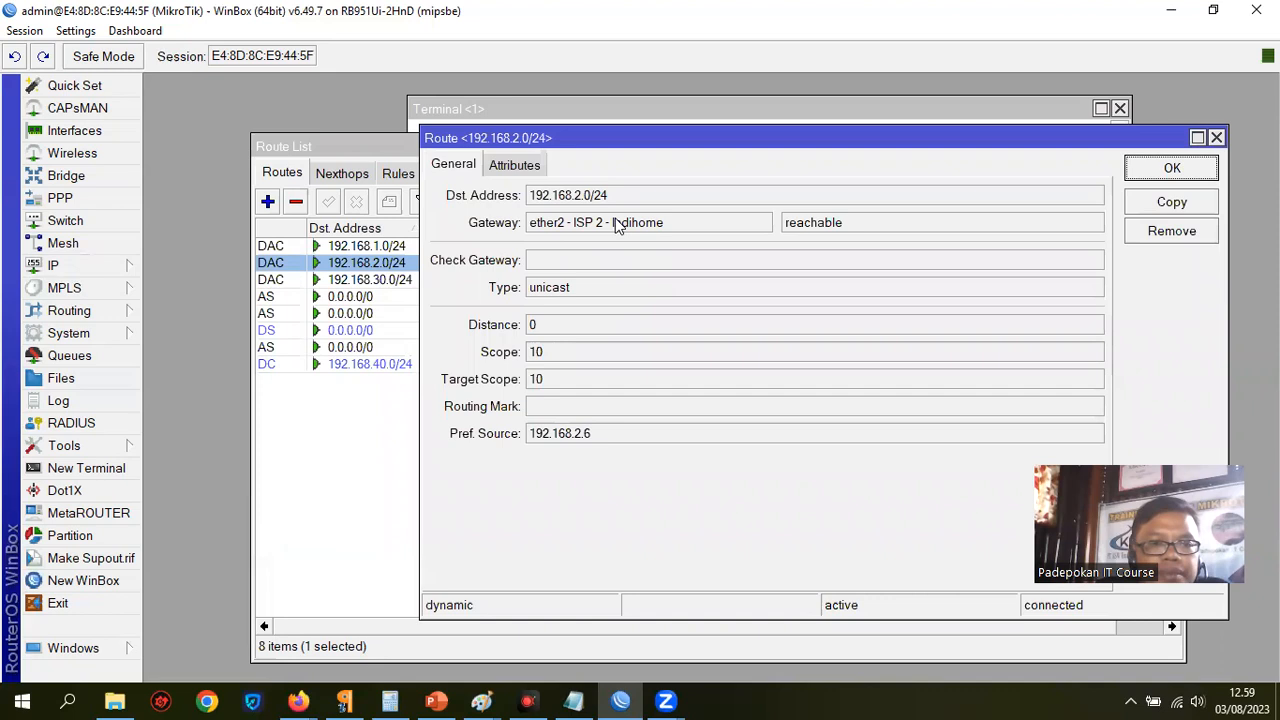
{"action": "left_click", "coordinate": [631, 405]}
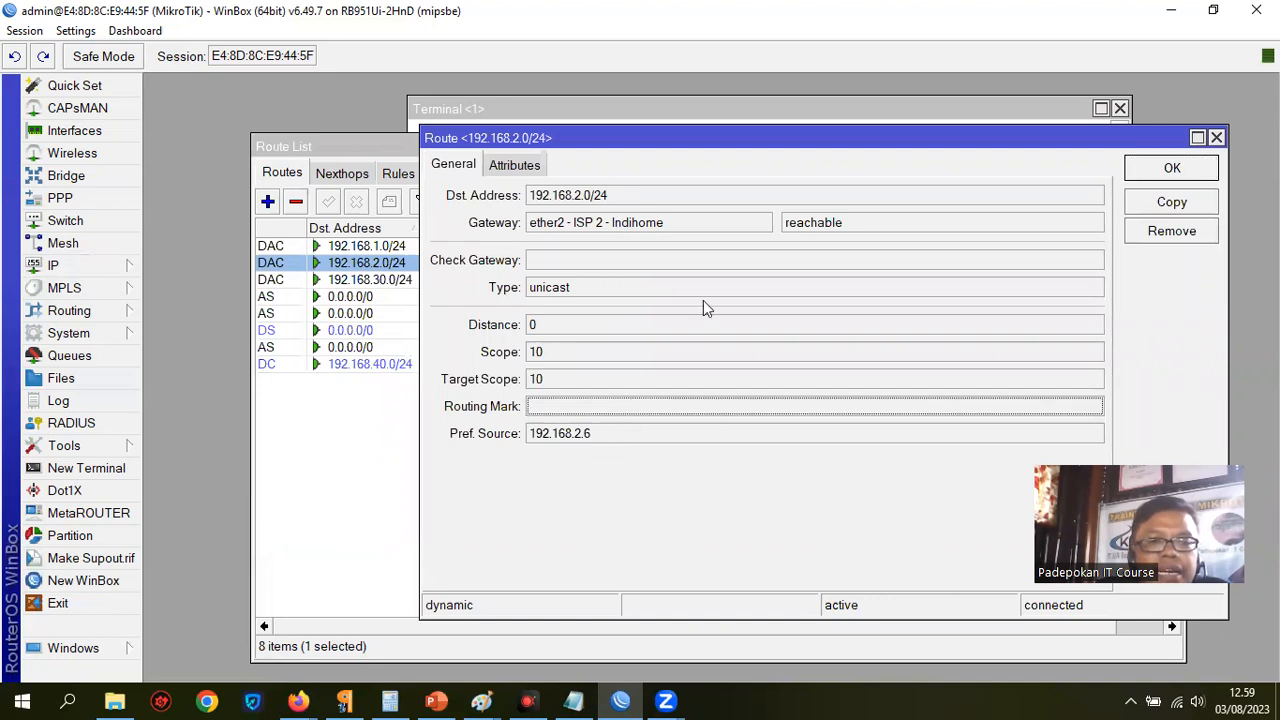
{"action": "left_click", "coordinate": [1175, 173]}
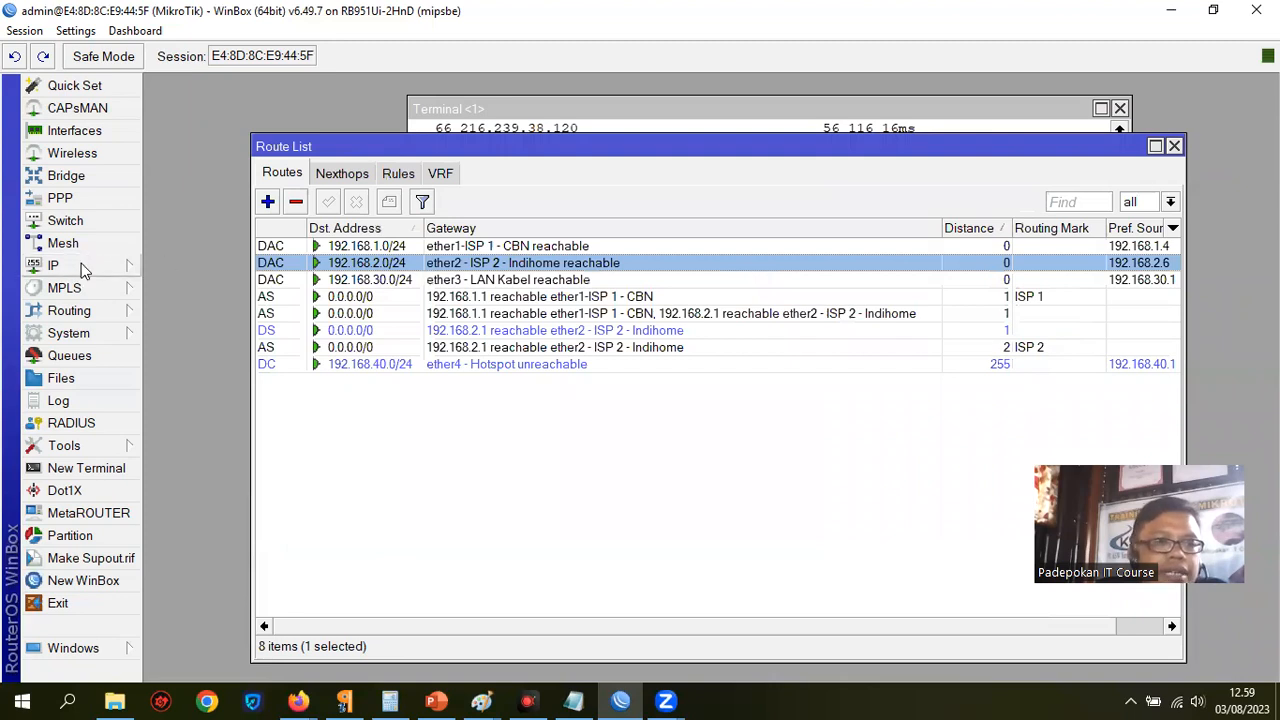
Set Add Default Route back to no for the ether2 - ISP 2 - Indihome DHCP client and apply it
{"action": "left_click", "coordinate": [65, 265]}
{"action": "left_click", "coordinate": [212, 198]}
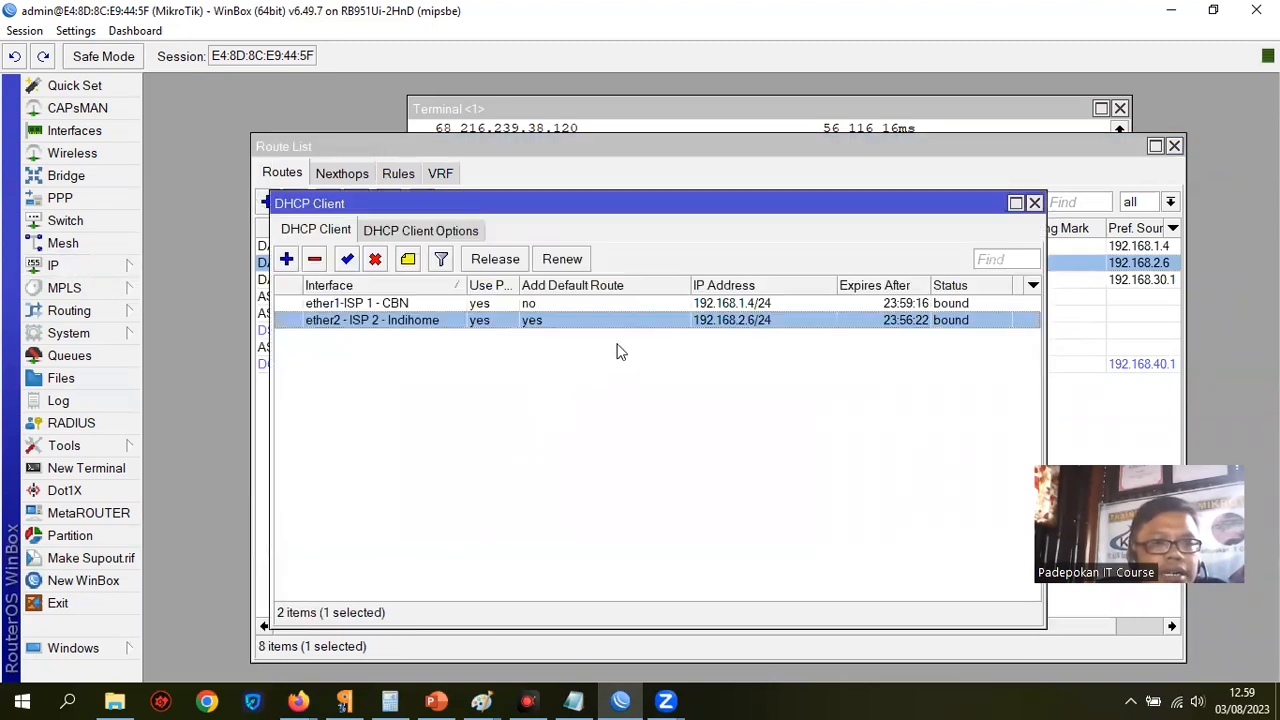
{"action": "double_click", "coordinate": [522, 321]}
{"action": "left_click", "coordinate": [686, 338]}
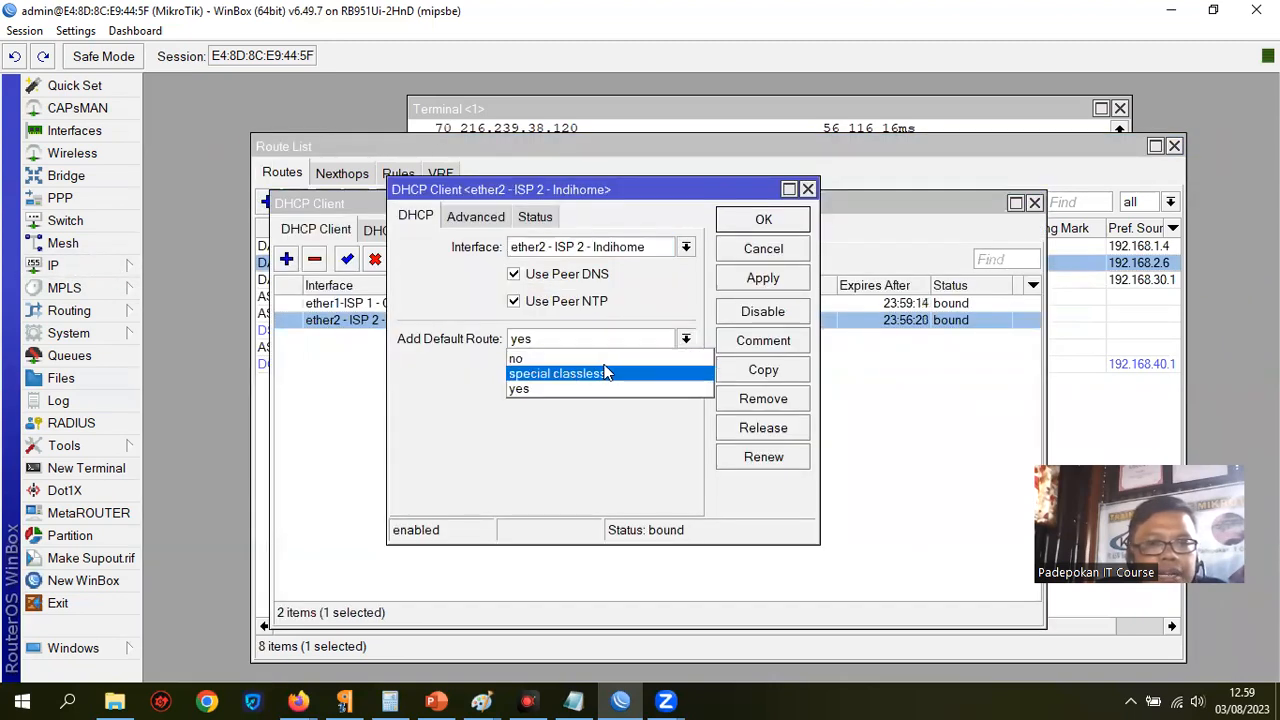
{"action": "left_click", "coordinate": [598, 358]}
{"action": "left_click", "coordinate": [763, 278]}
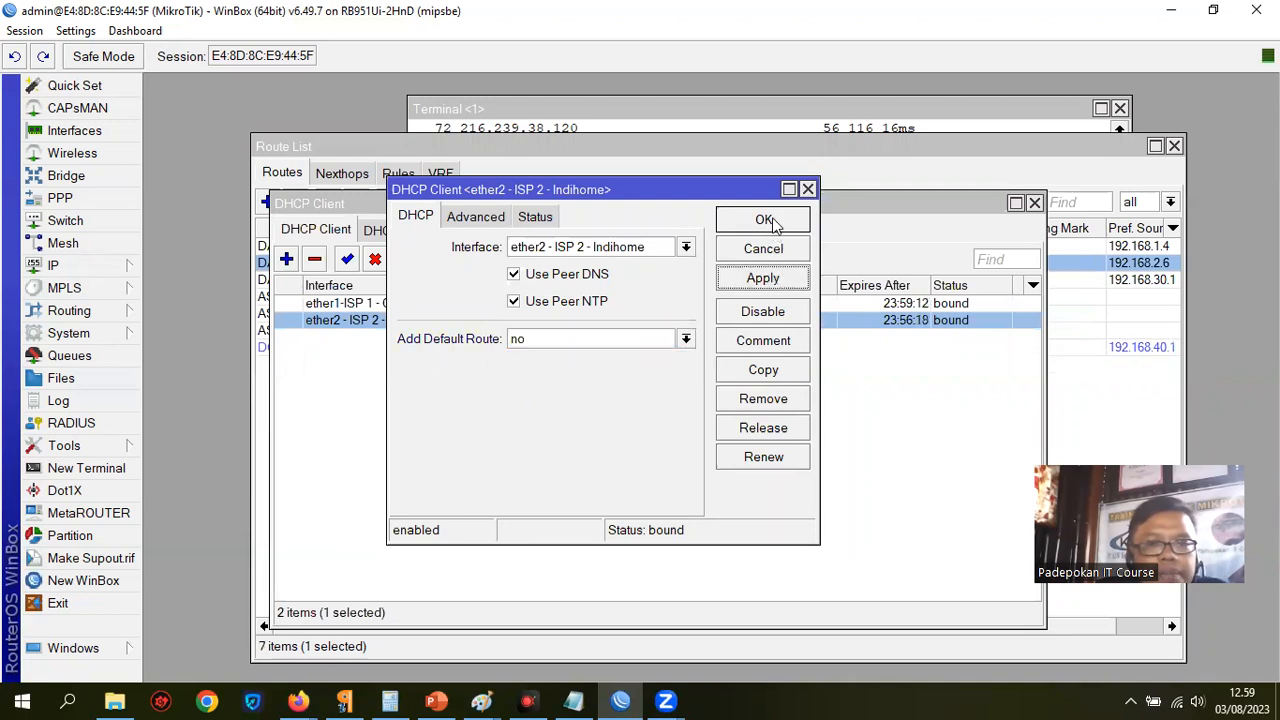
{"action": "left_click", "coordinate": [763, 218]}
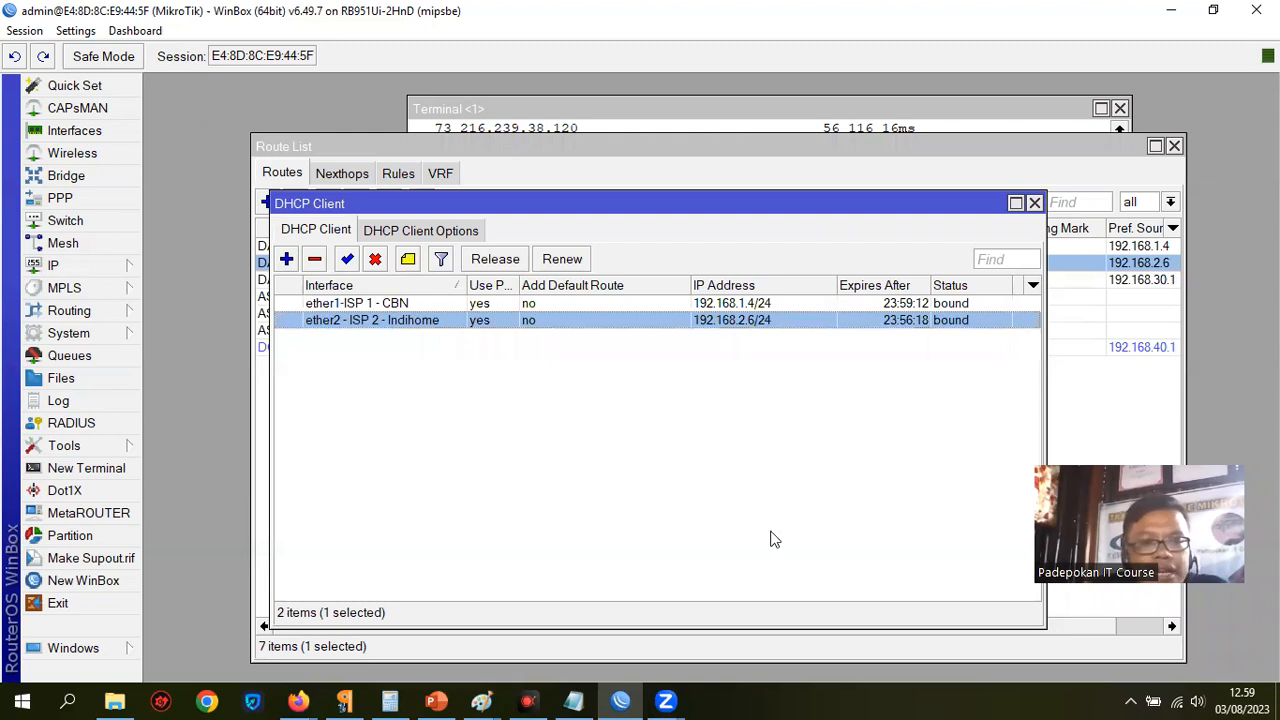
{"action": "left_click", "coordinate": [578, 700]}
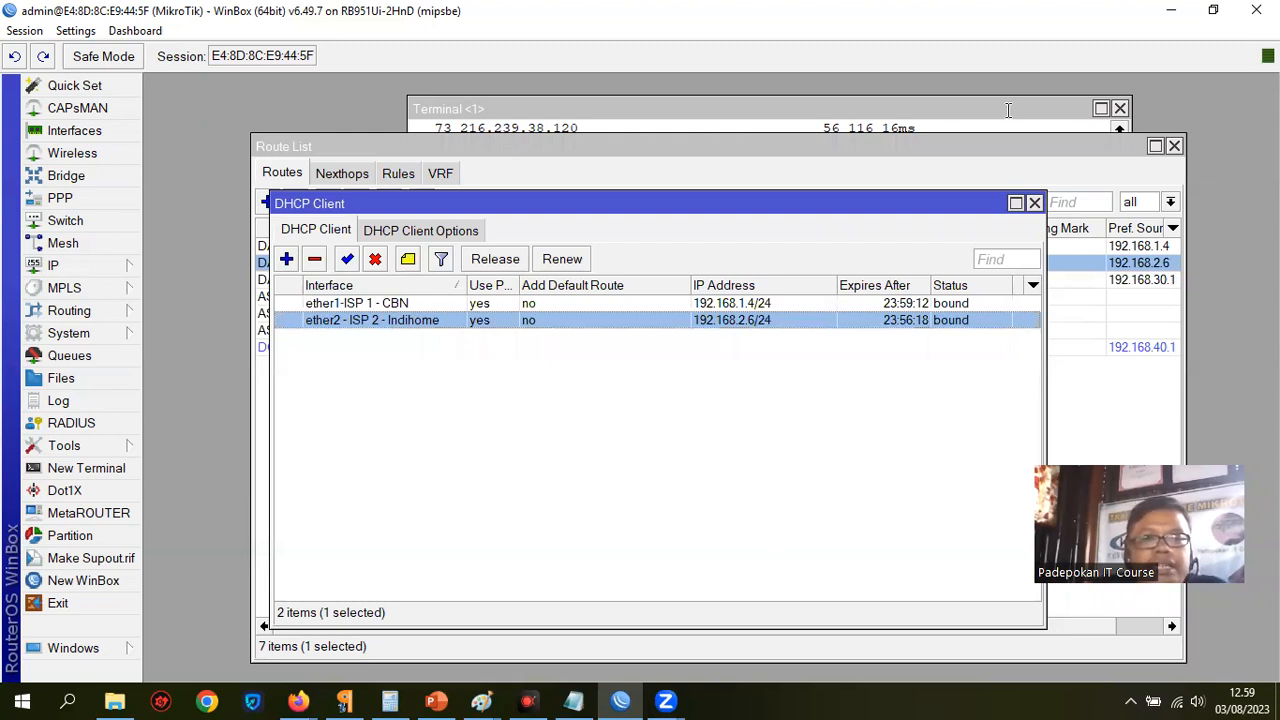